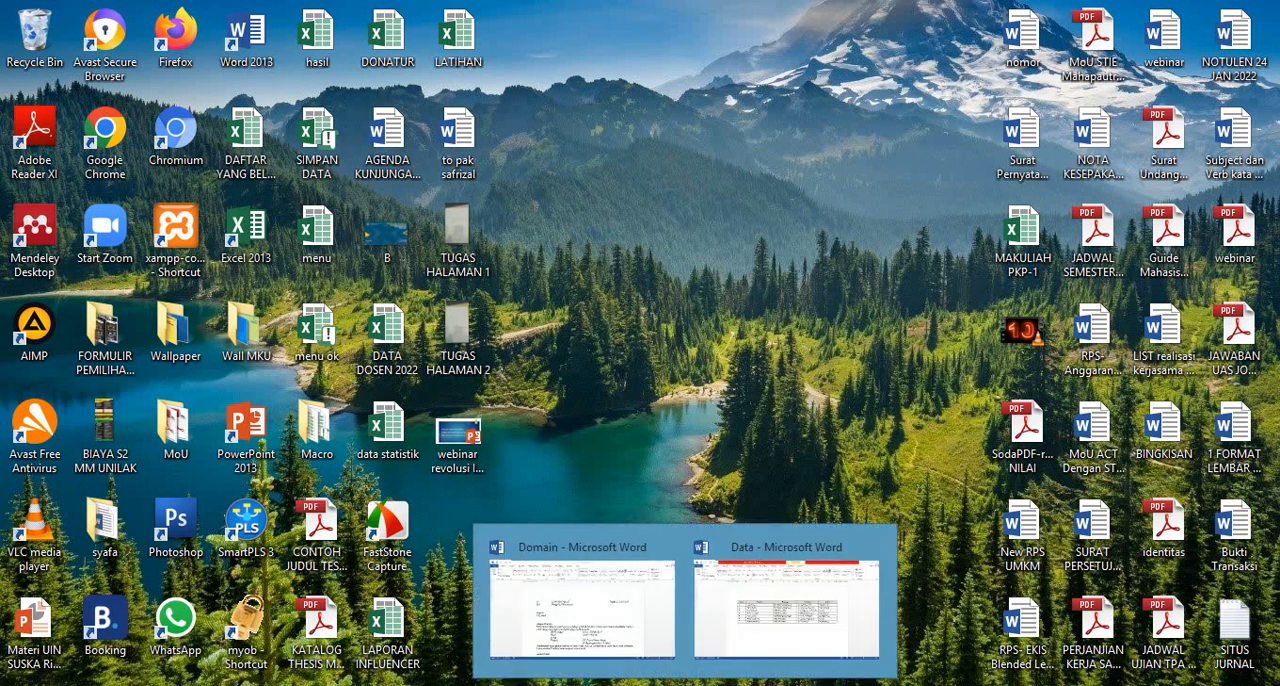
Step: Examine the interview letter in the Domain document and the recipient table in the Data document
click(606, 594)
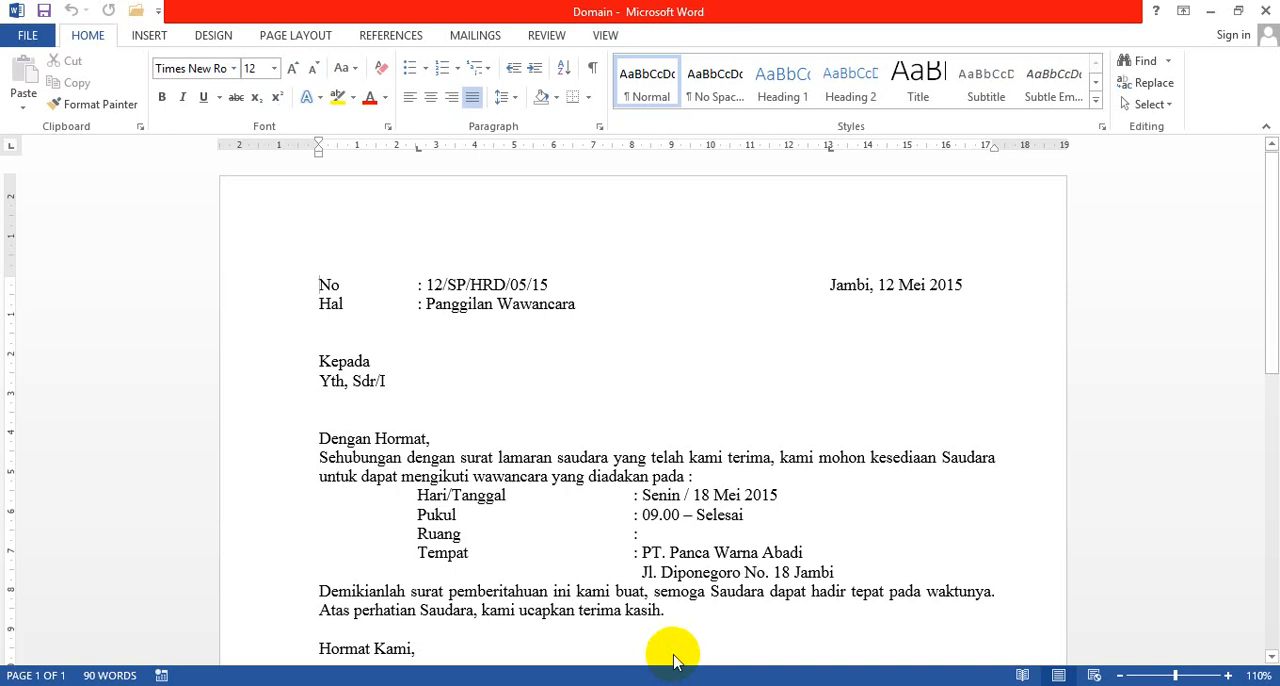
mouse_move(680, 682)
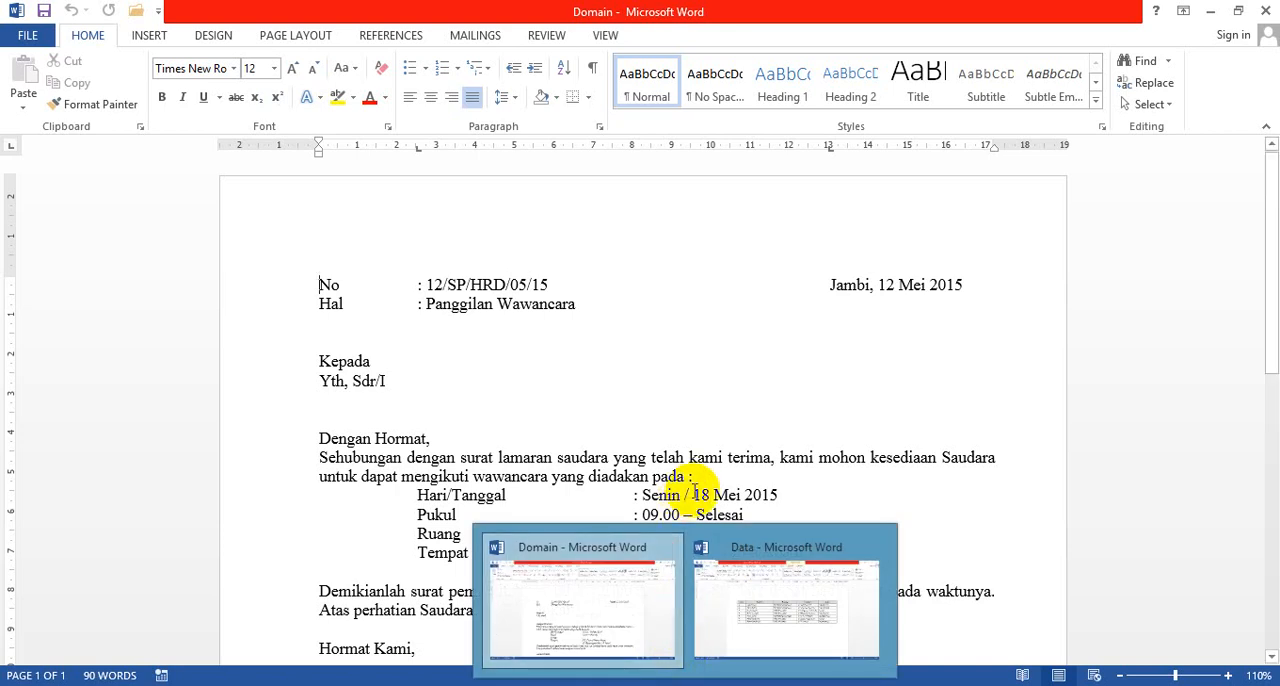
drag(711, 482, 715, 490)
click(819, 535)
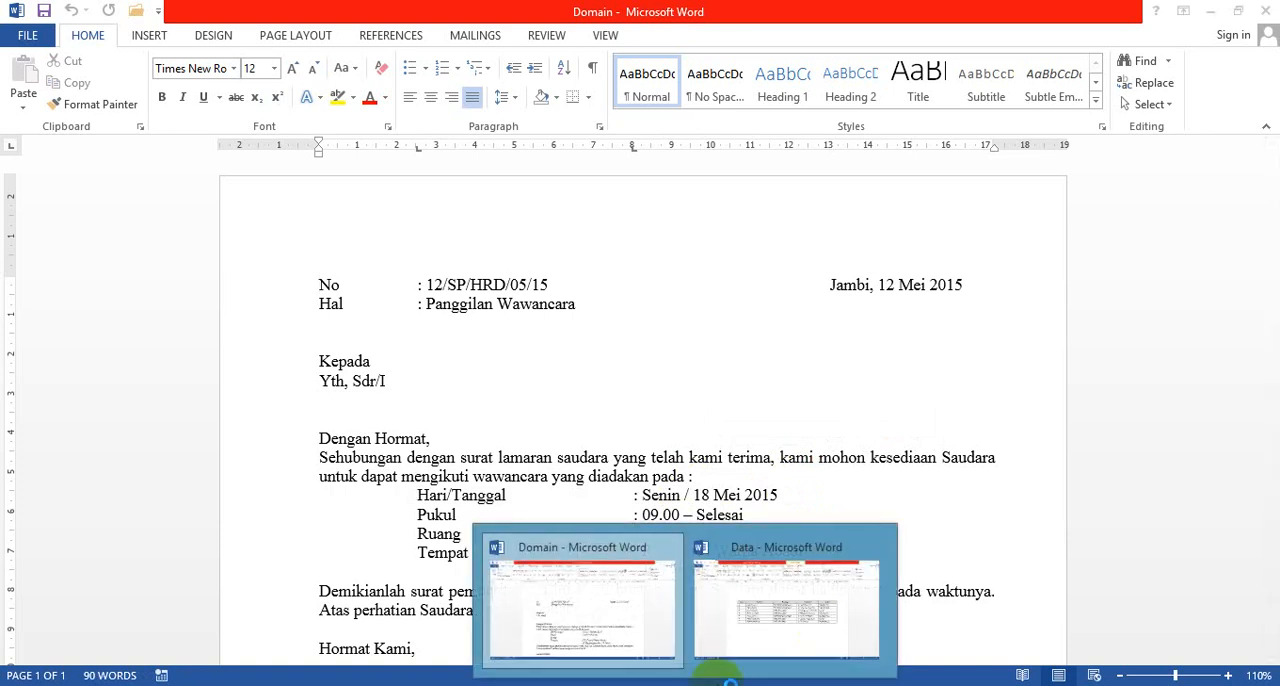
click(776, 608)
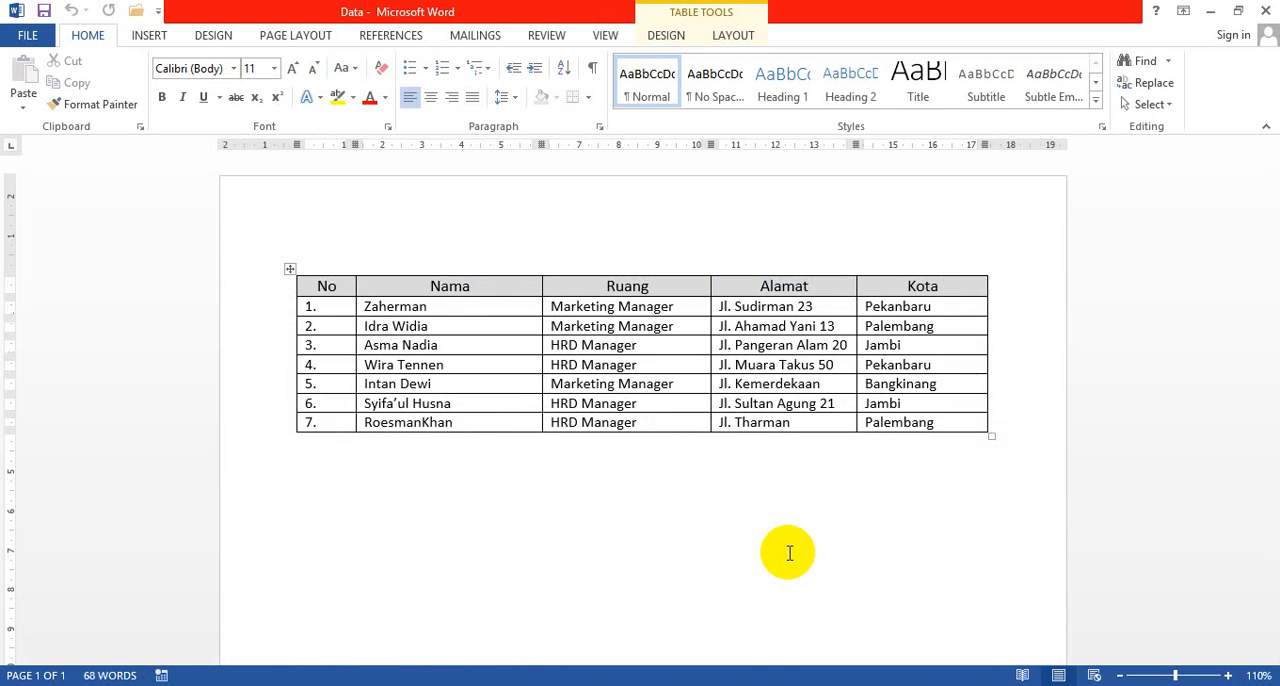
click(634, 628)
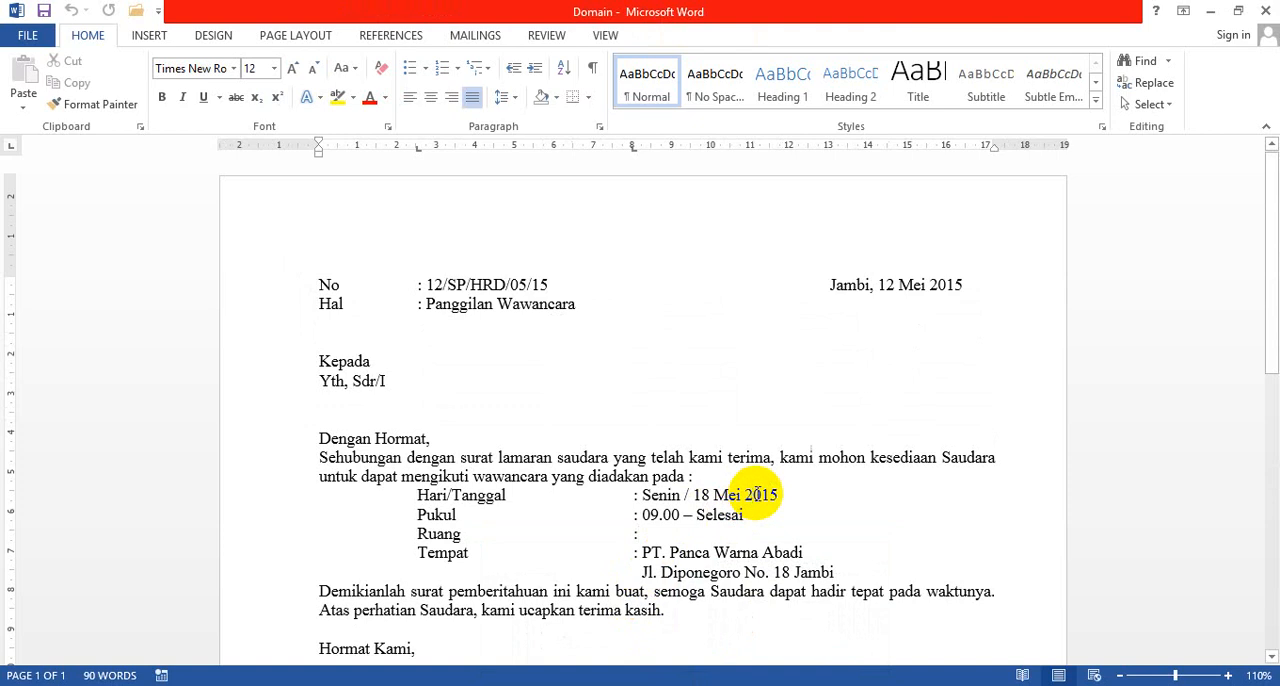
scroll(755, 490, down, 1)
scroll(760, 490, down, 1)
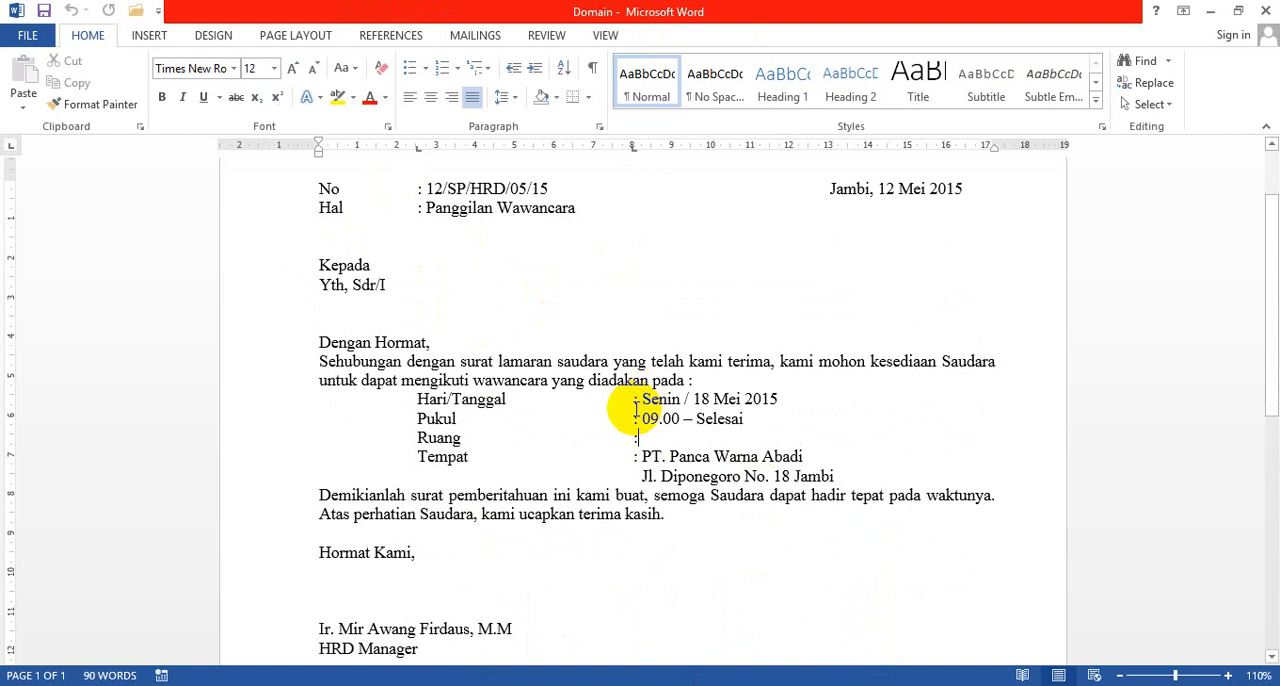
click(685, 685)
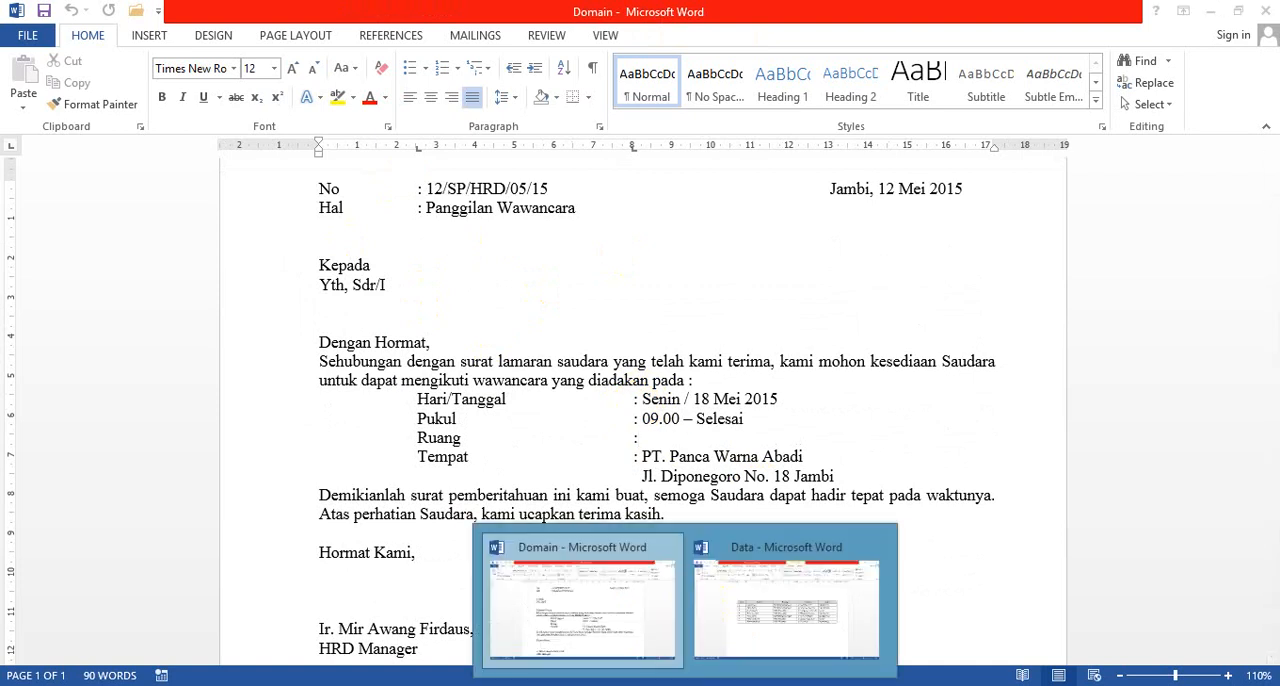
click(758, 628)
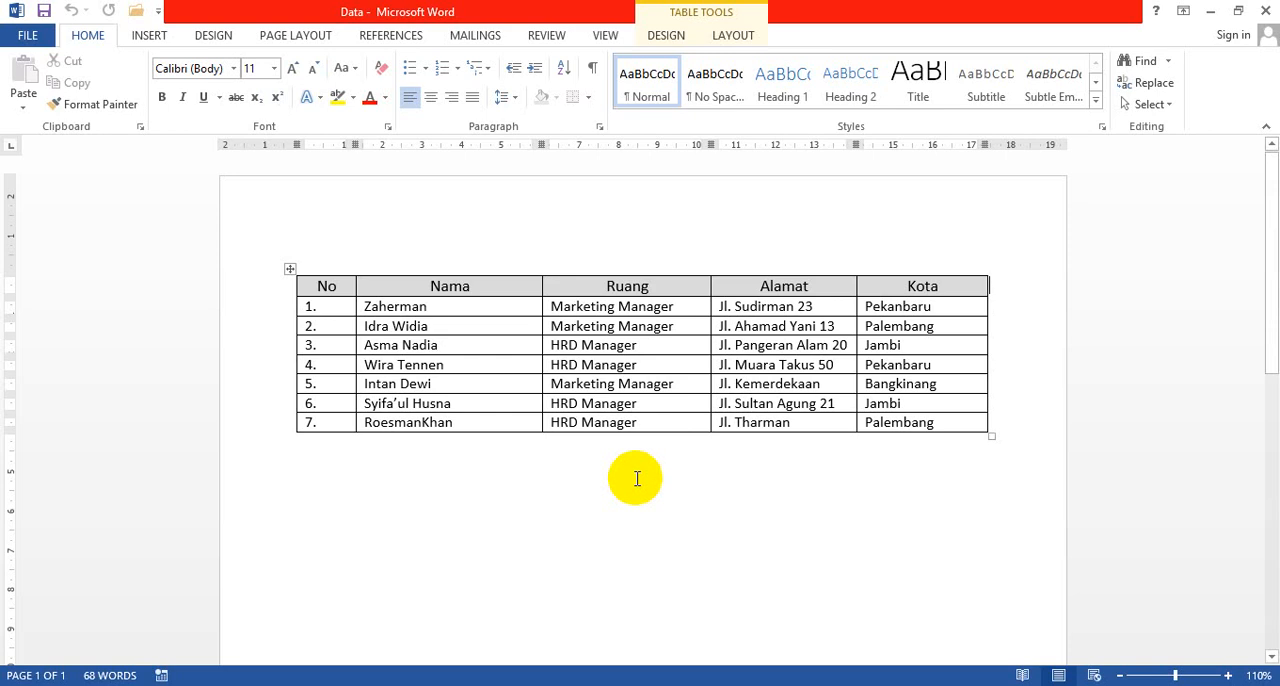
click(686, 543)
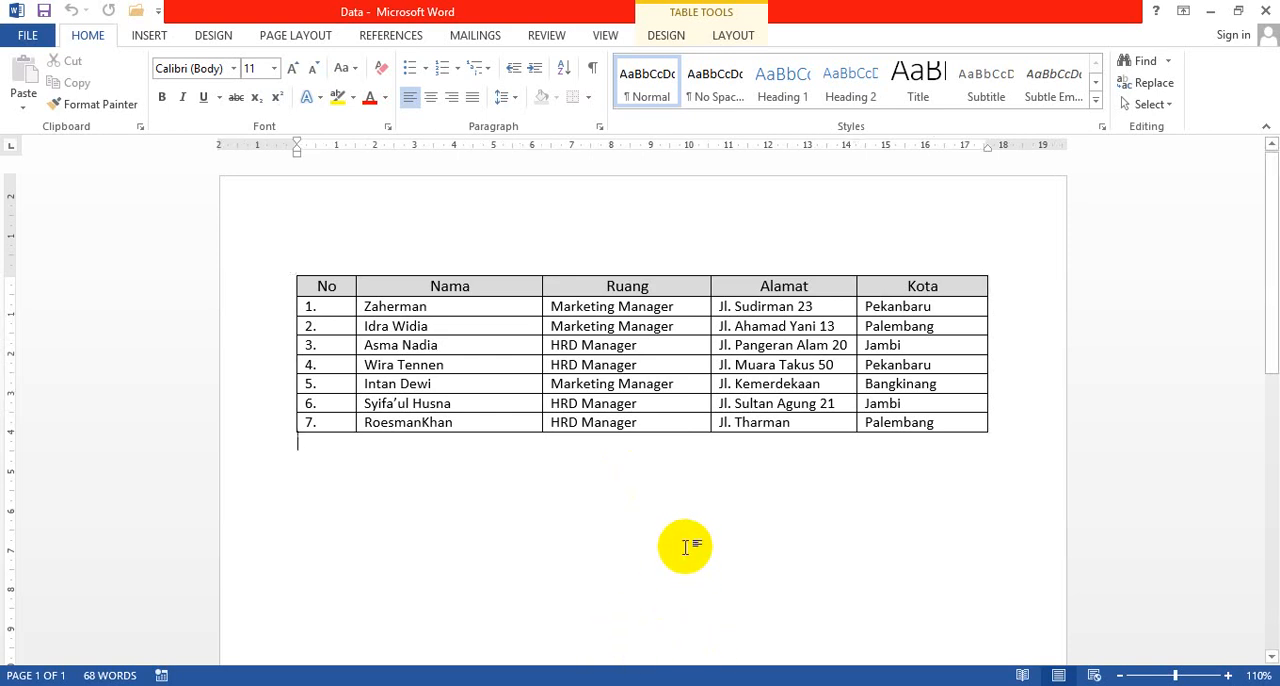
click(620, 605)
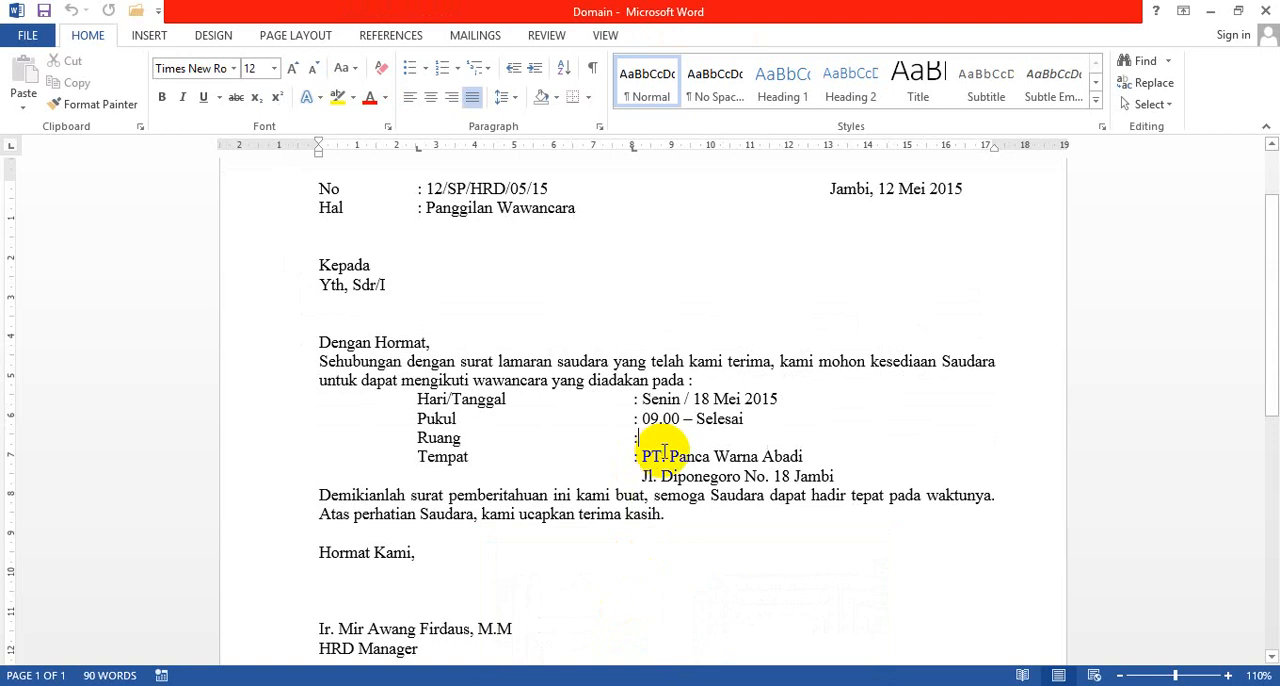
Step: Close the Data document and return to the beginning of the Domain letter
click(751, 605)
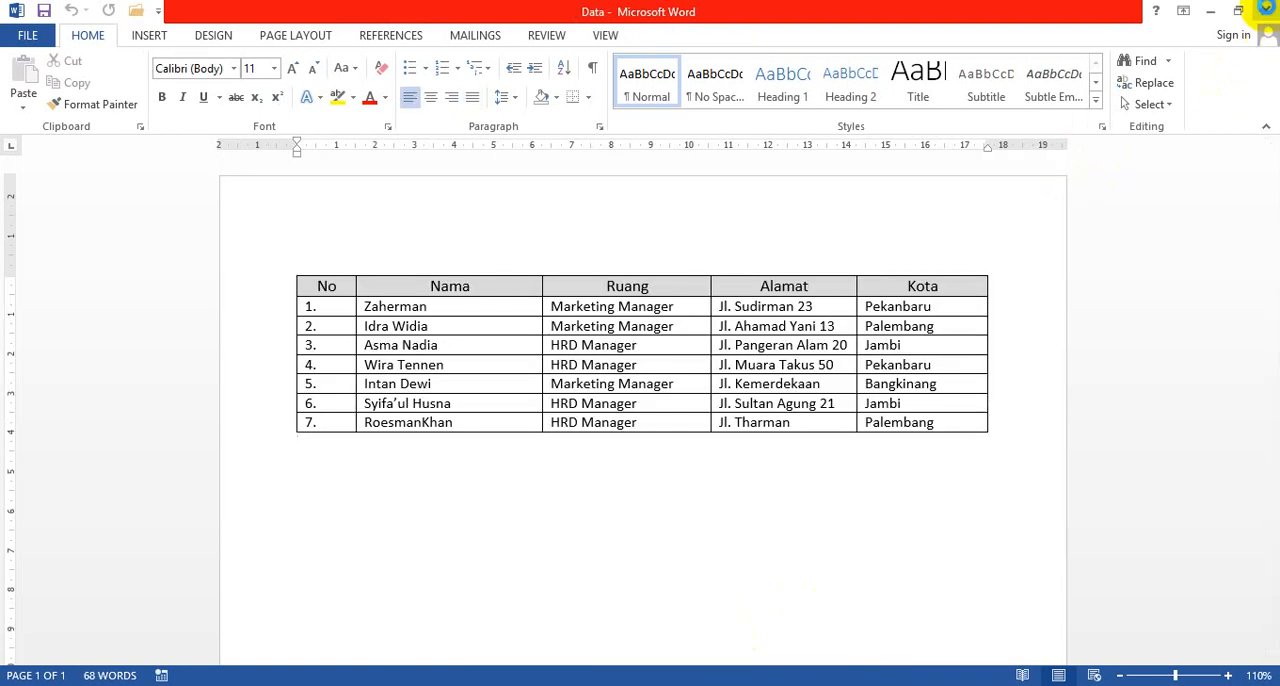
click(1265, 10)
scroll(540, 408, up, 2)
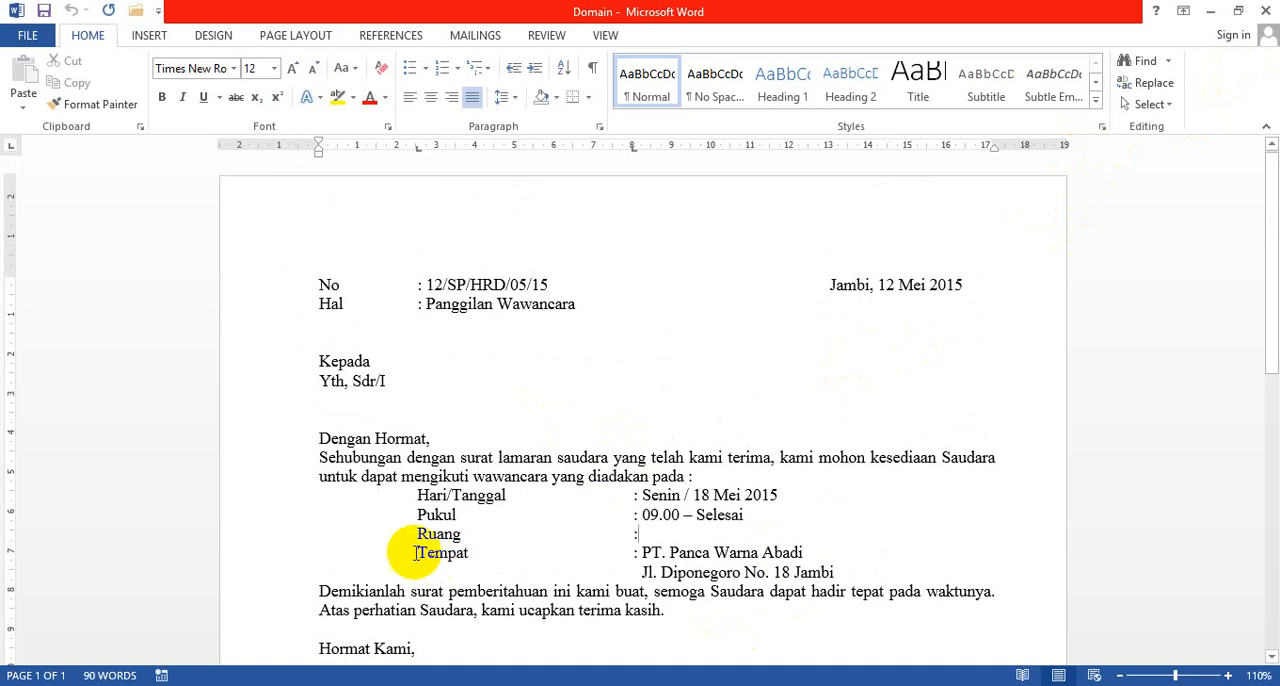
Step: Start a mail merge of the Letters type in the Domain document
click(463, 40)
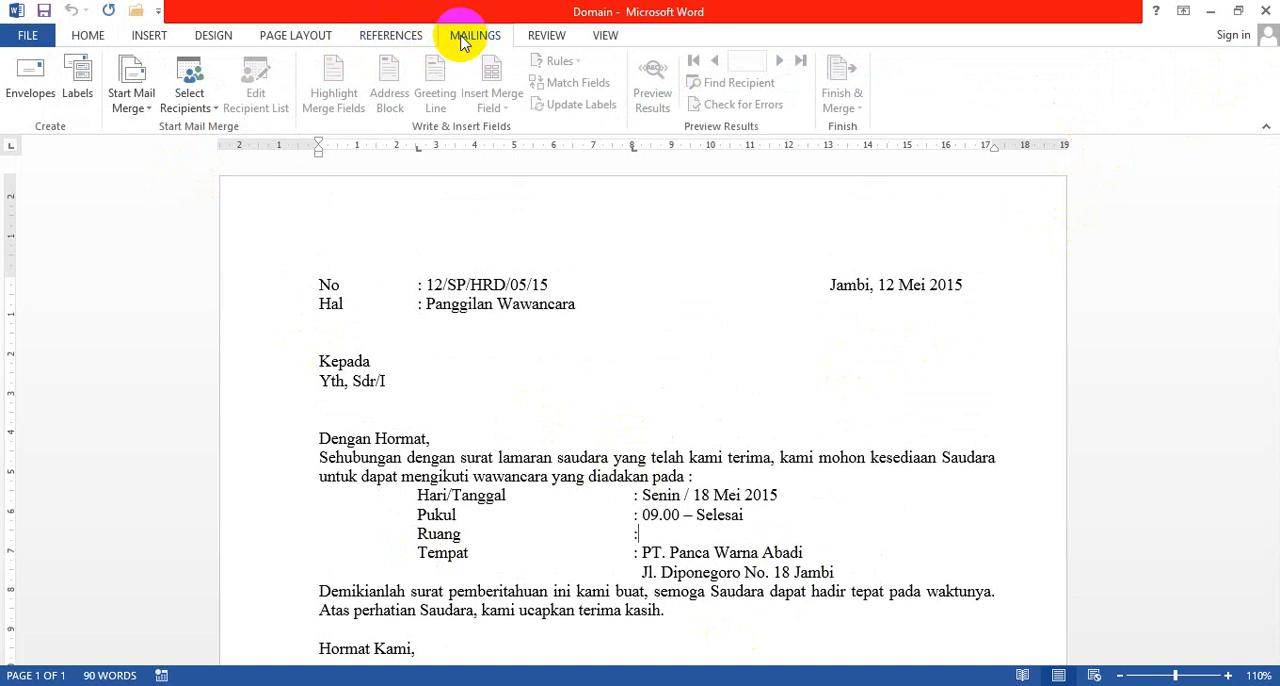
click(147, 110)
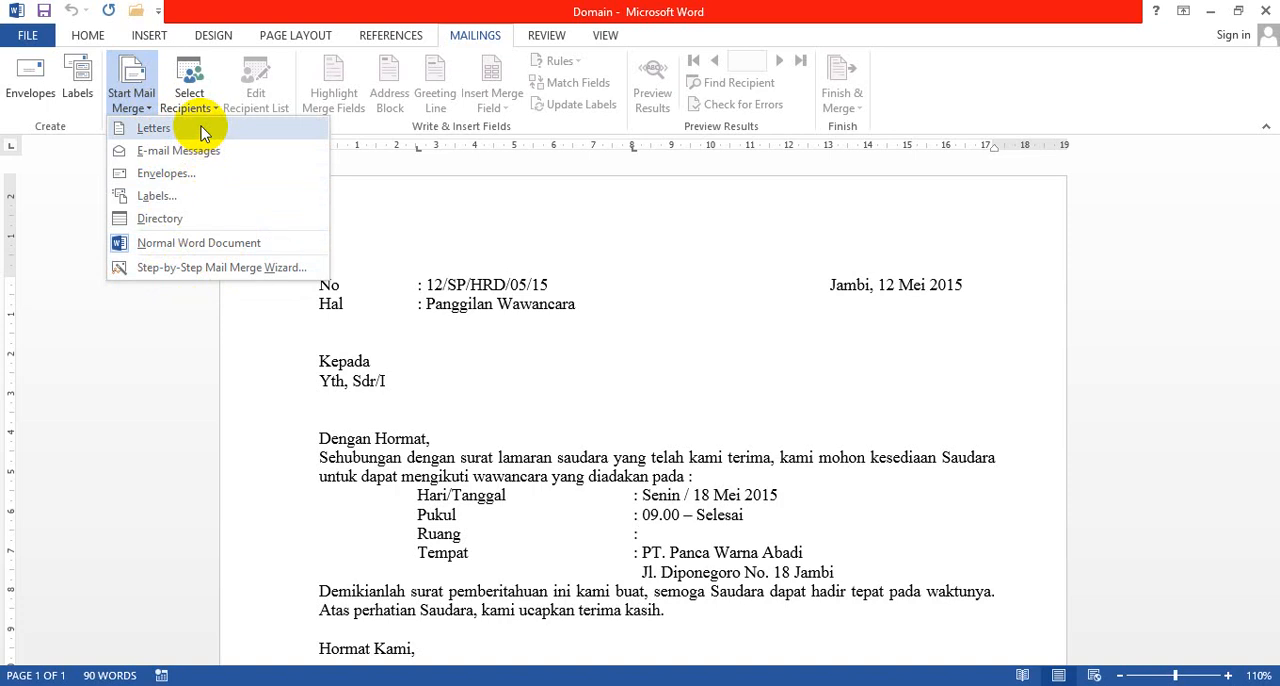
click(153, 128)
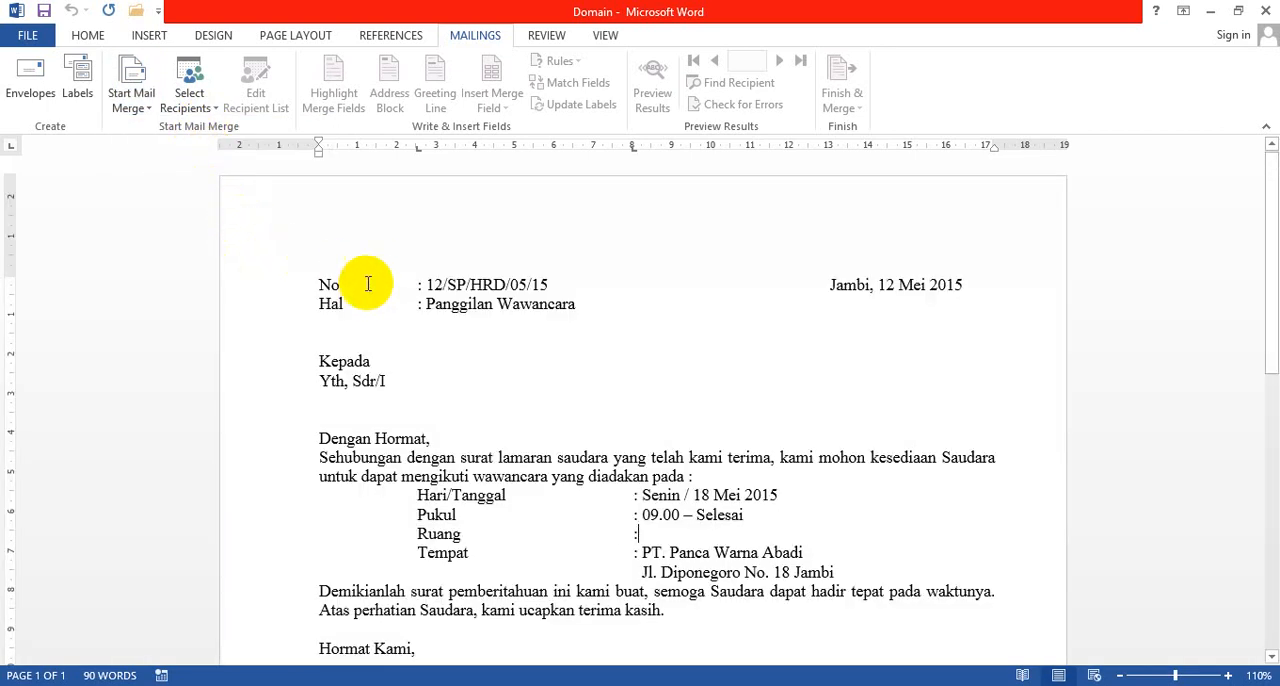
Step: Choose to use an existing recipient list and browse to the JN folder on Local Disk (D:)
click(213, 110)
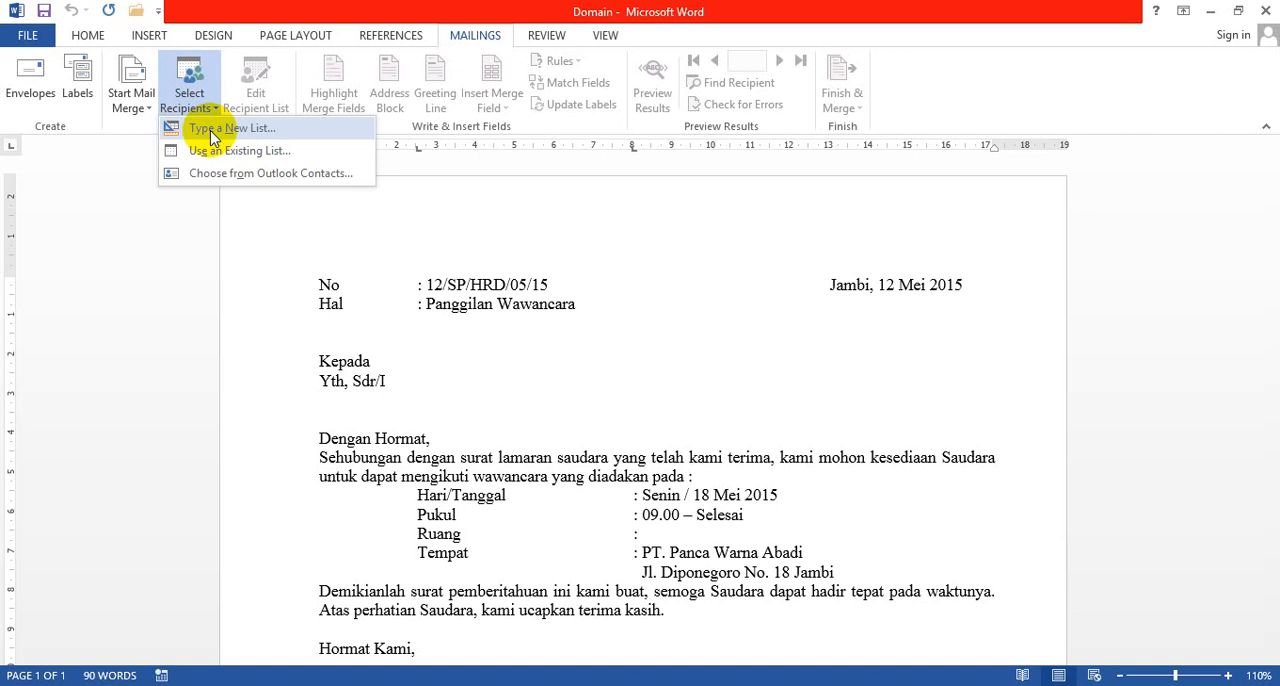
click(215, 152)
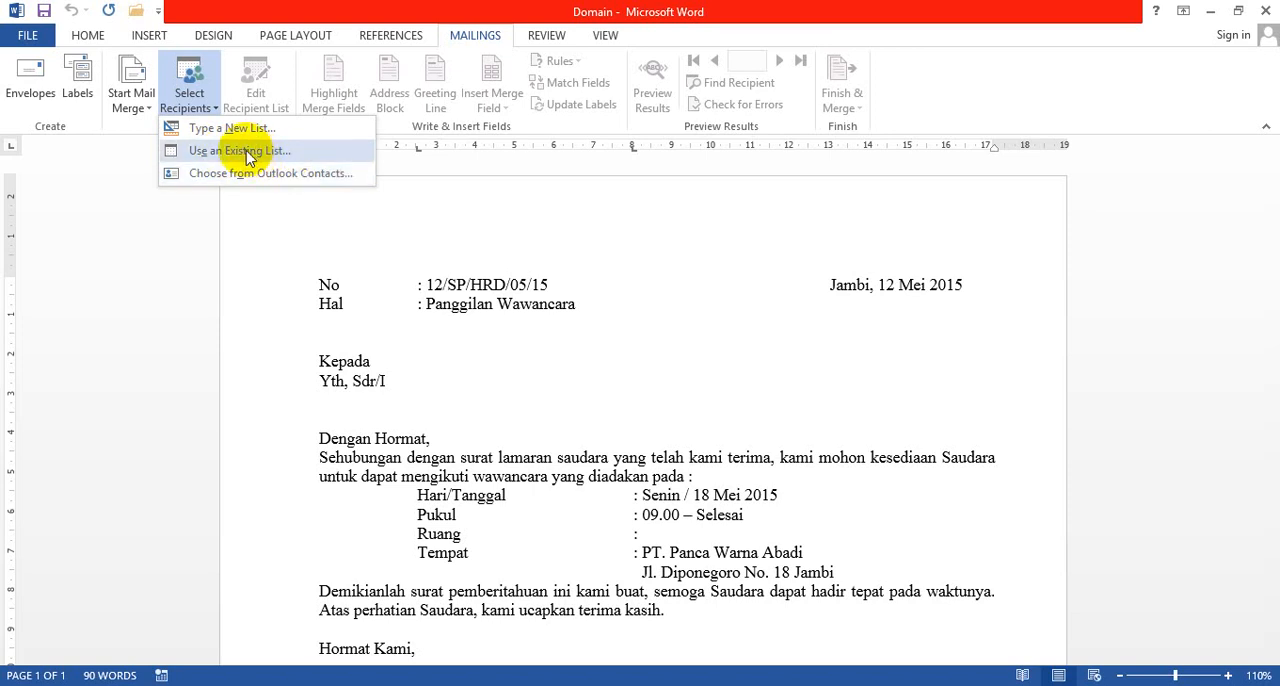
click(247, 157)
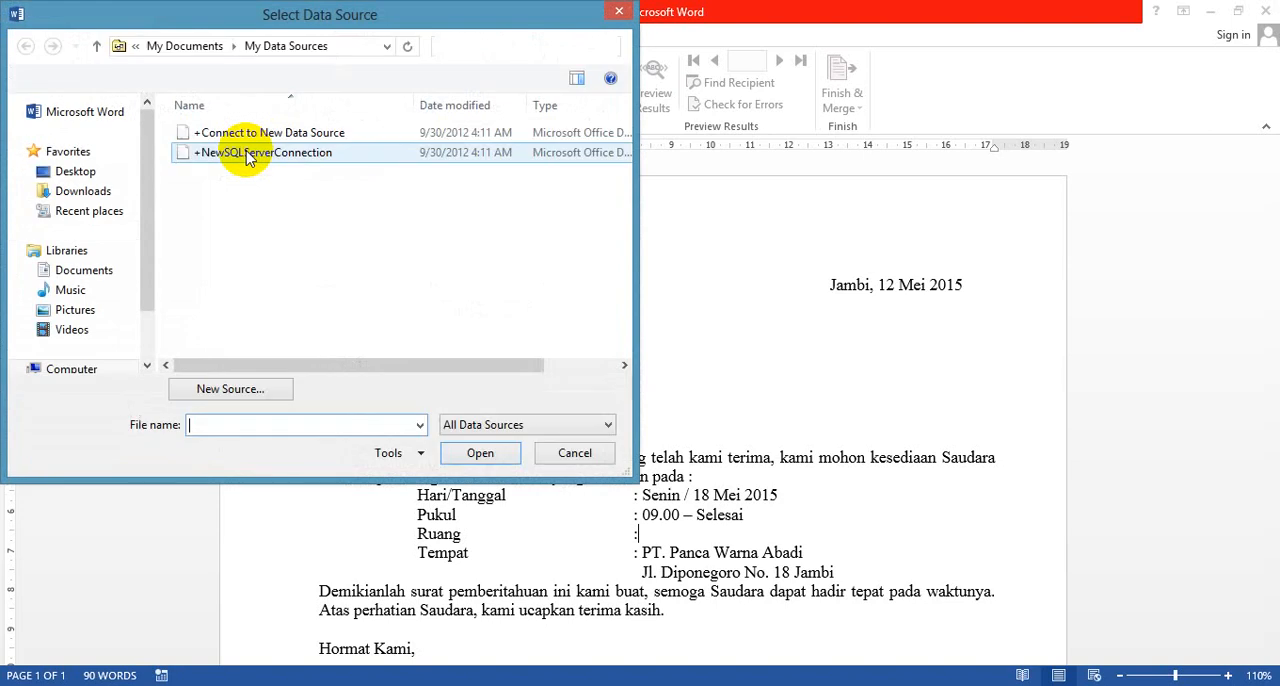
drag(194, 14, 263, 34)
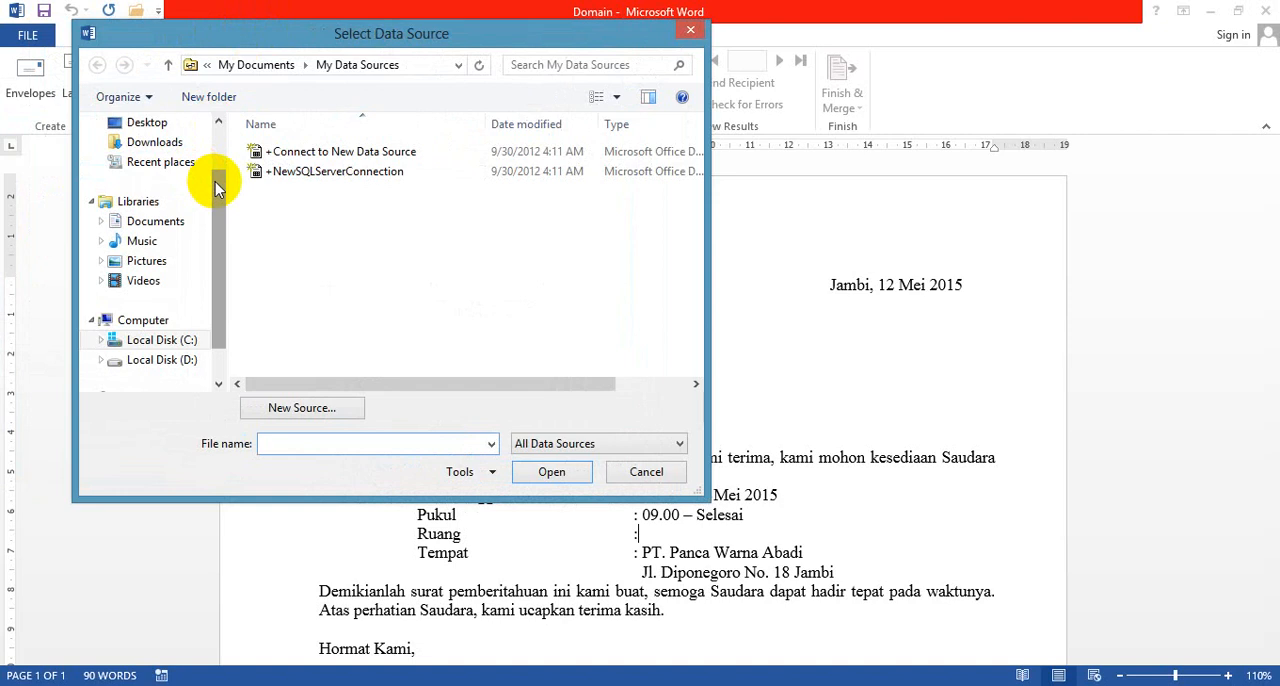
drag(215, 182, 214, 214)
click(178, 322)
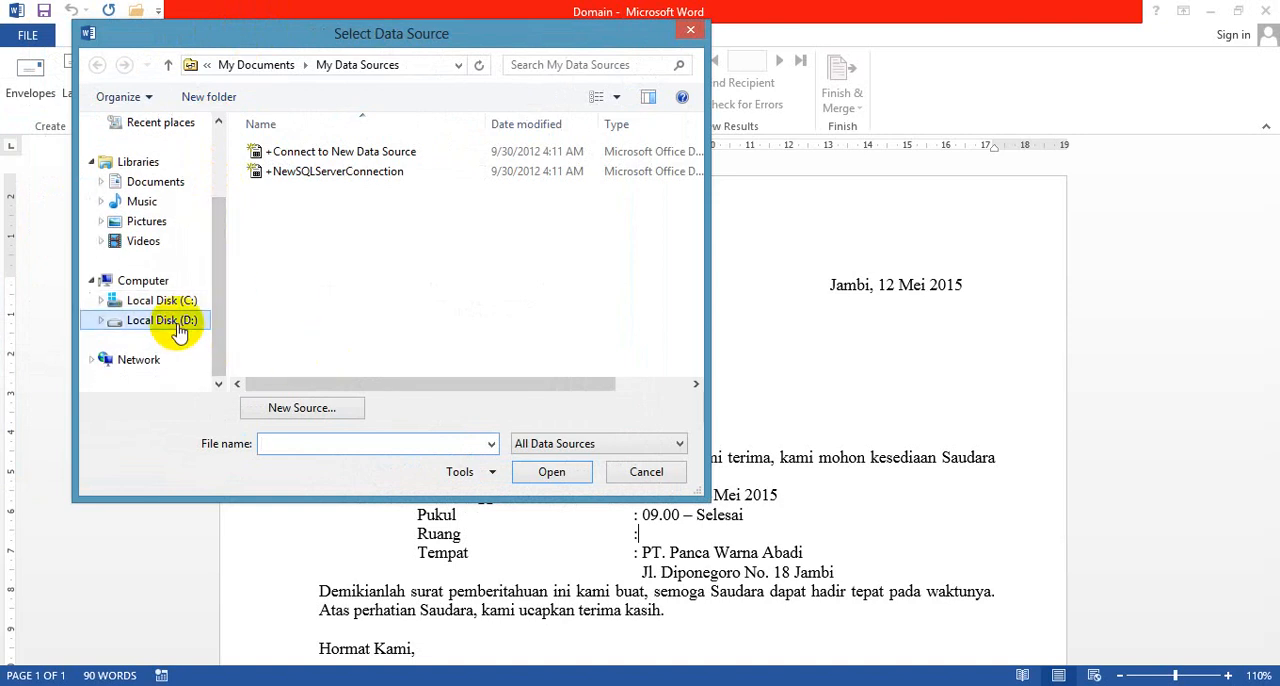
click(591, 175)
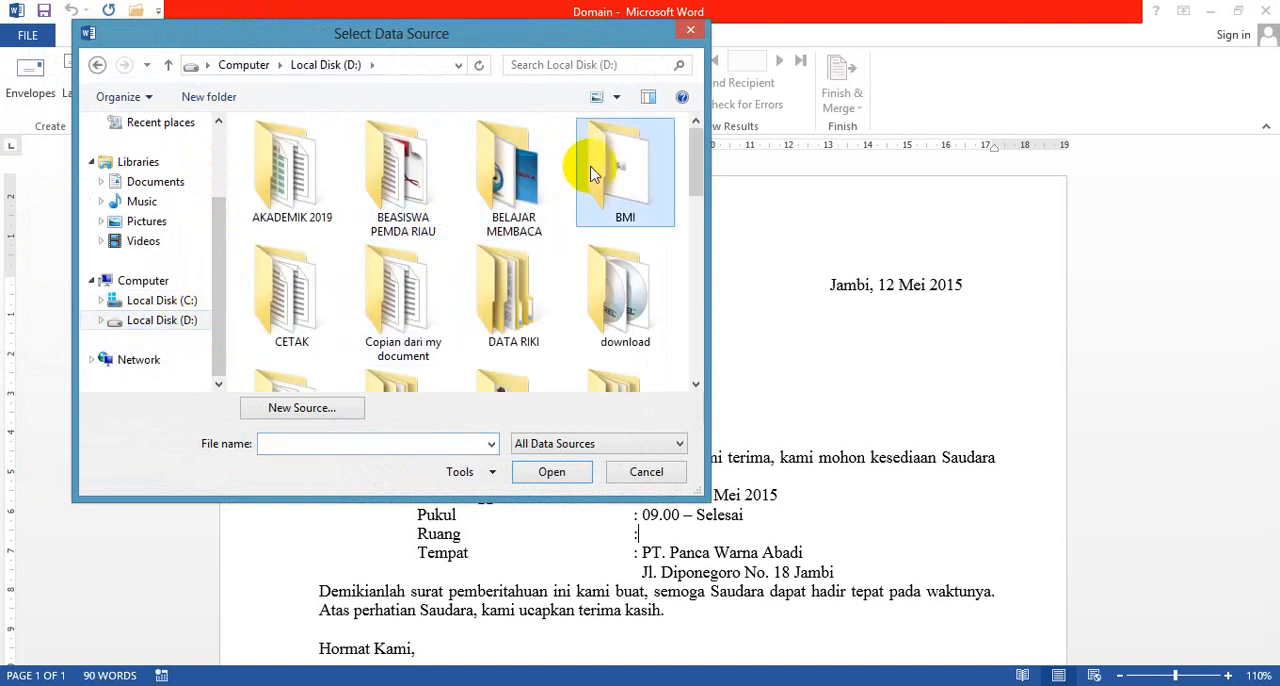
key(s)
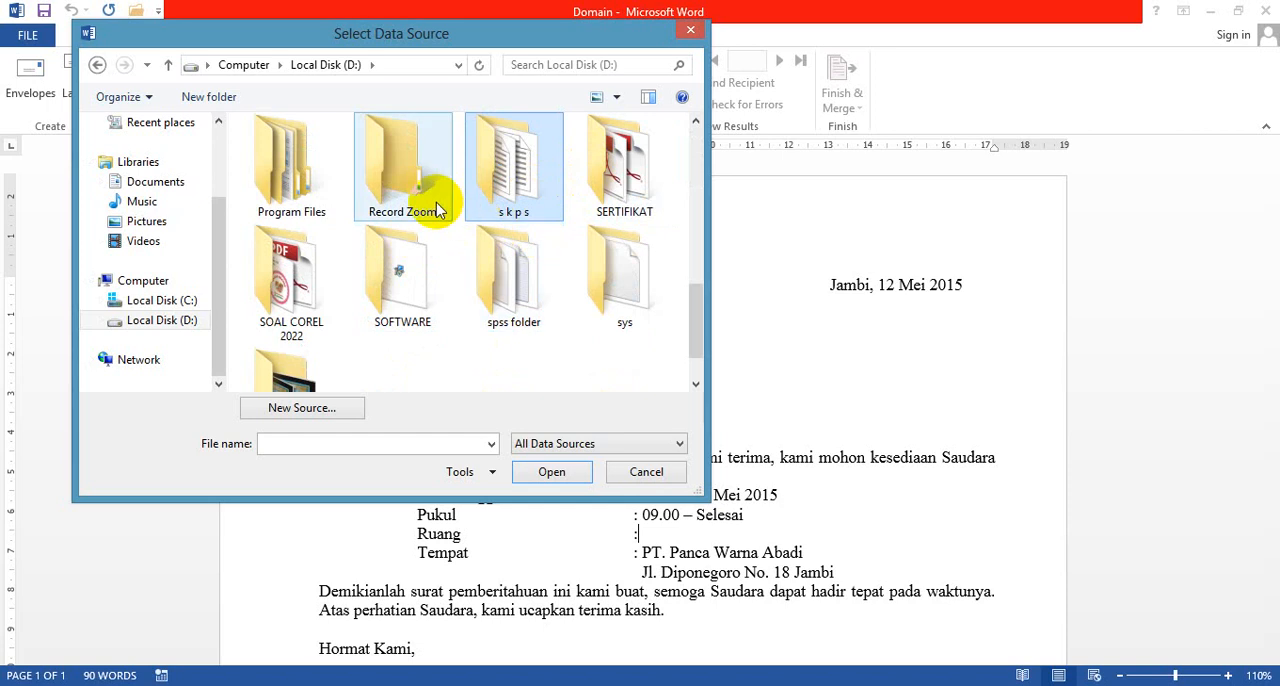
click(267, 172)
key(s)
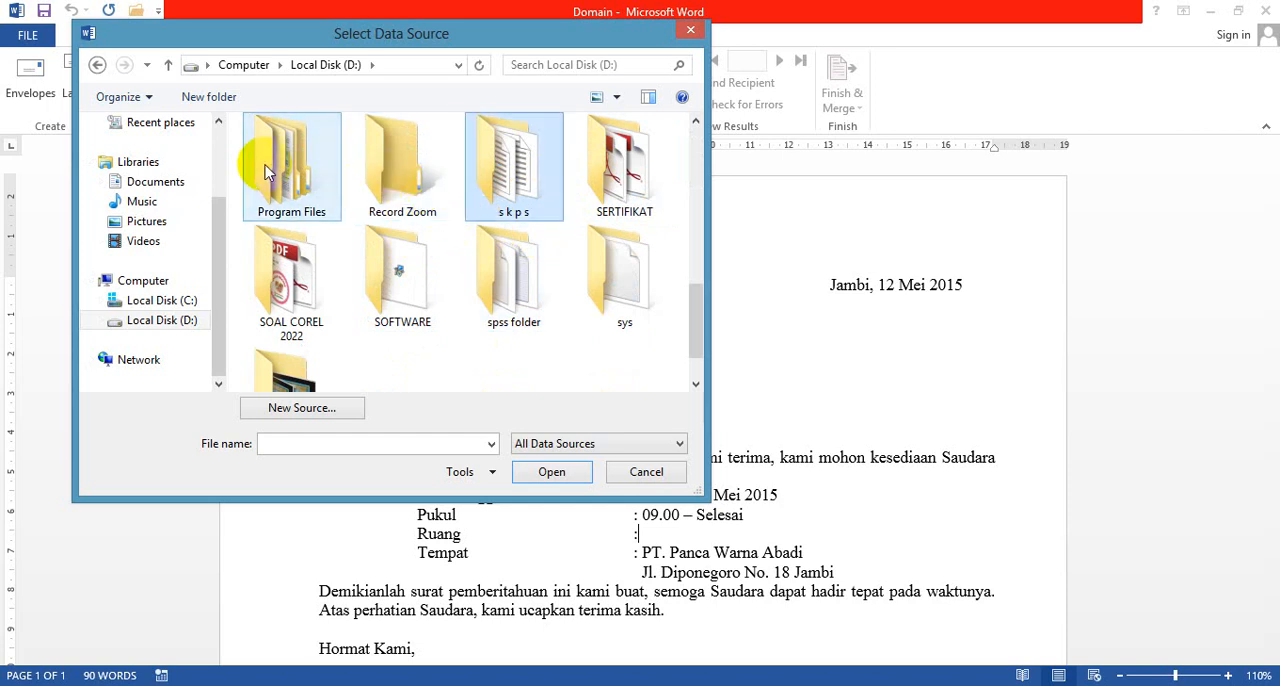
drag(690, 312, 695, 226)
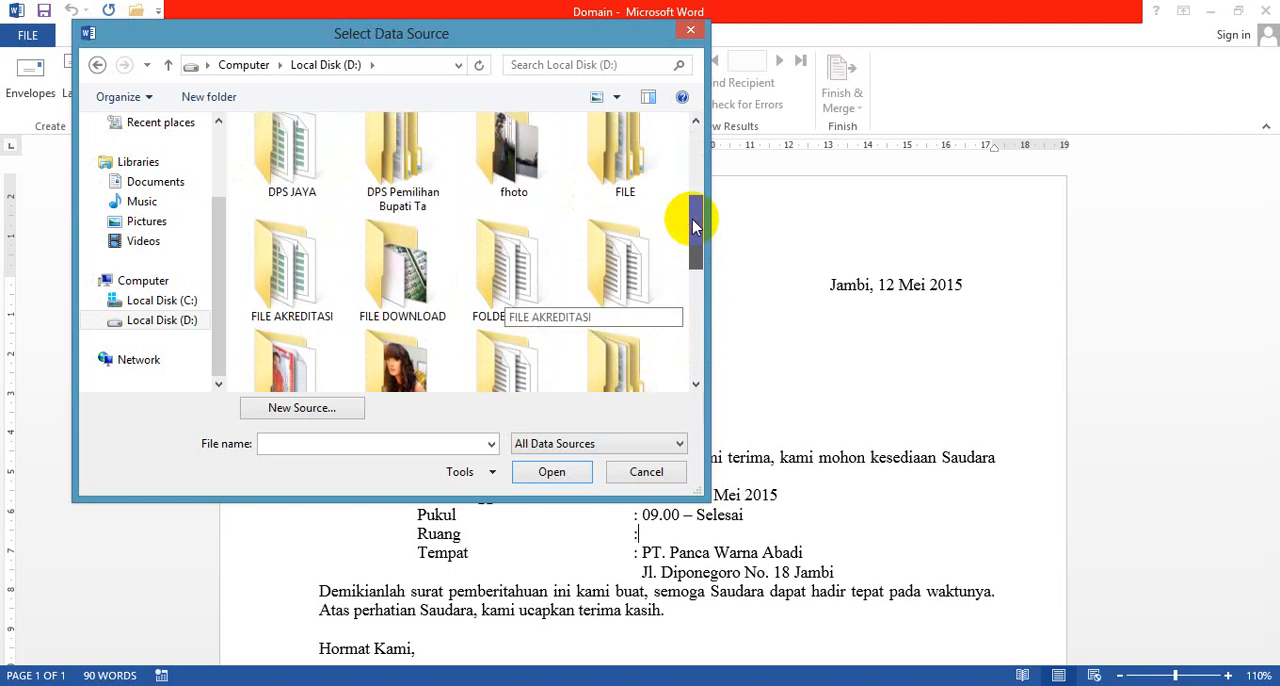
double_click(620, 263)
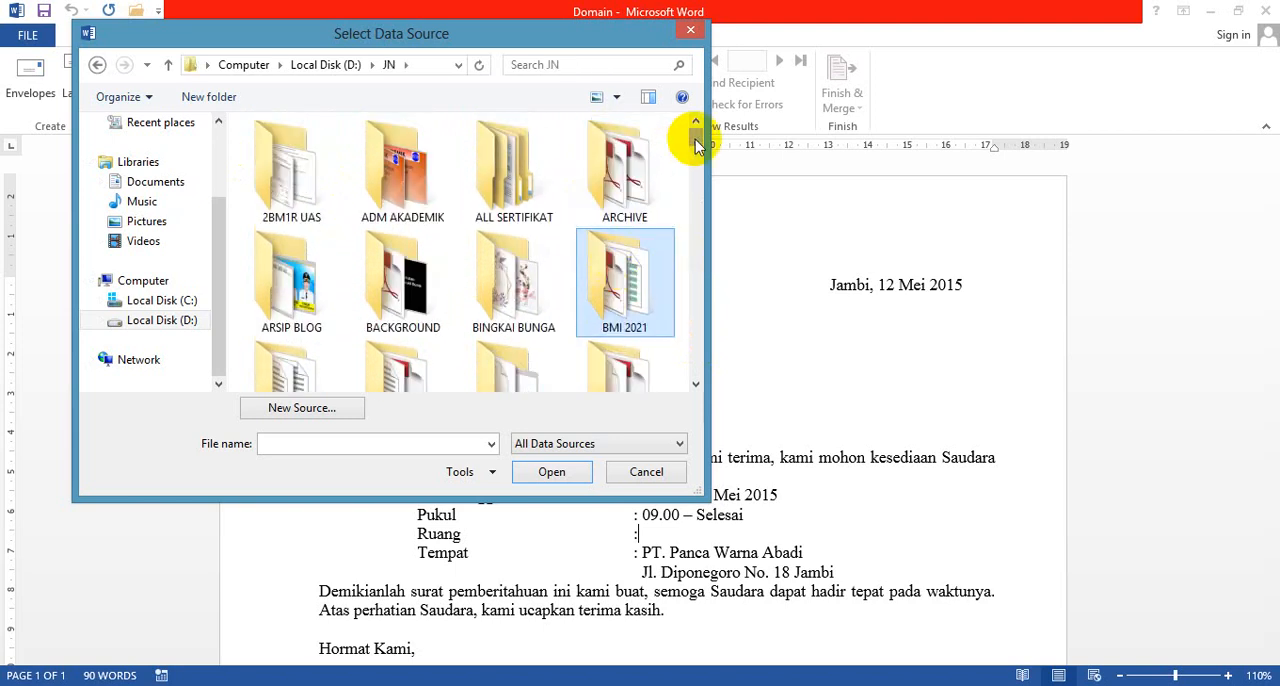
Step: Open the TEKS folder inside TUTORIAL OFFICE and load the Data document as the recipient list
scroll(694, 137, down, 1)
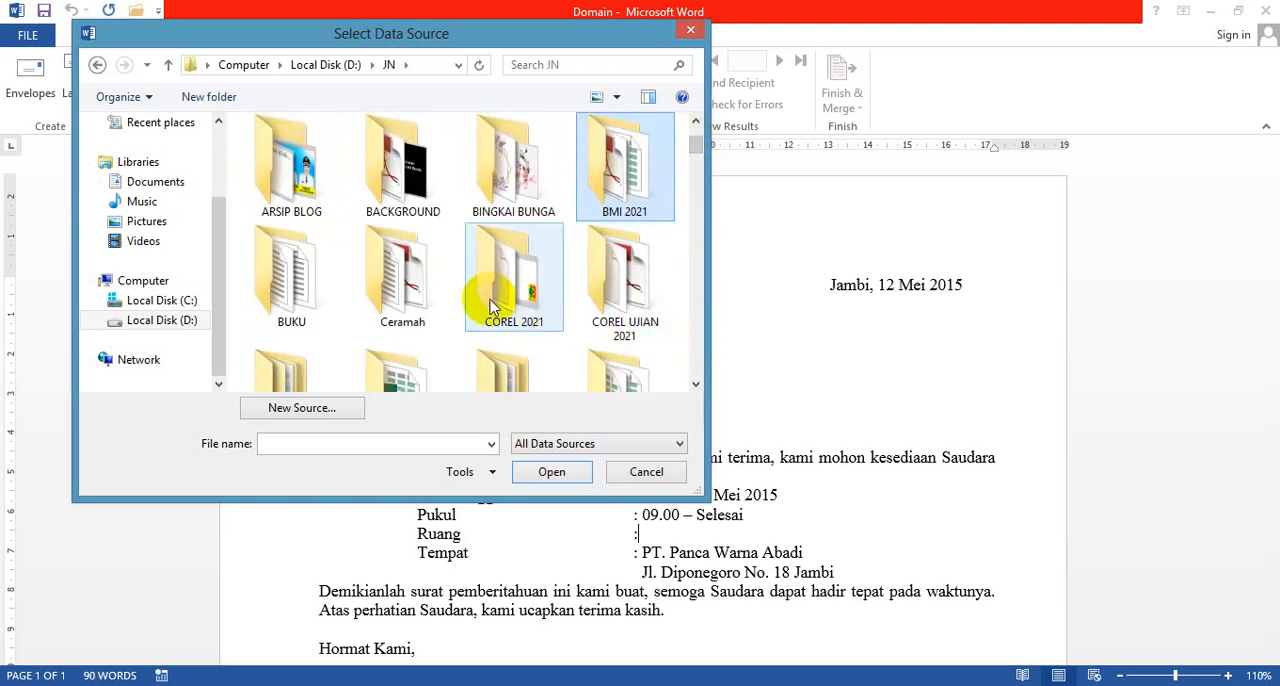
scroll(410, 280, down, 1)
scroll(420, 355, down, 1)
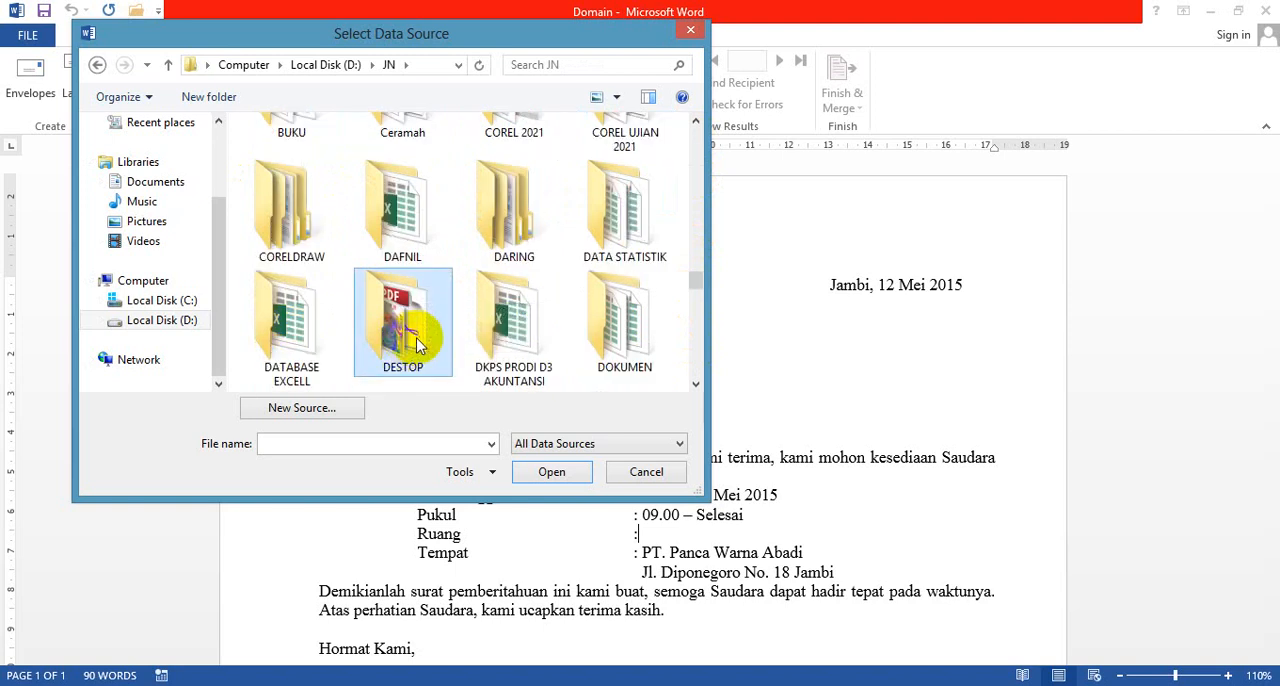
scroll(550, 297, down, 5)
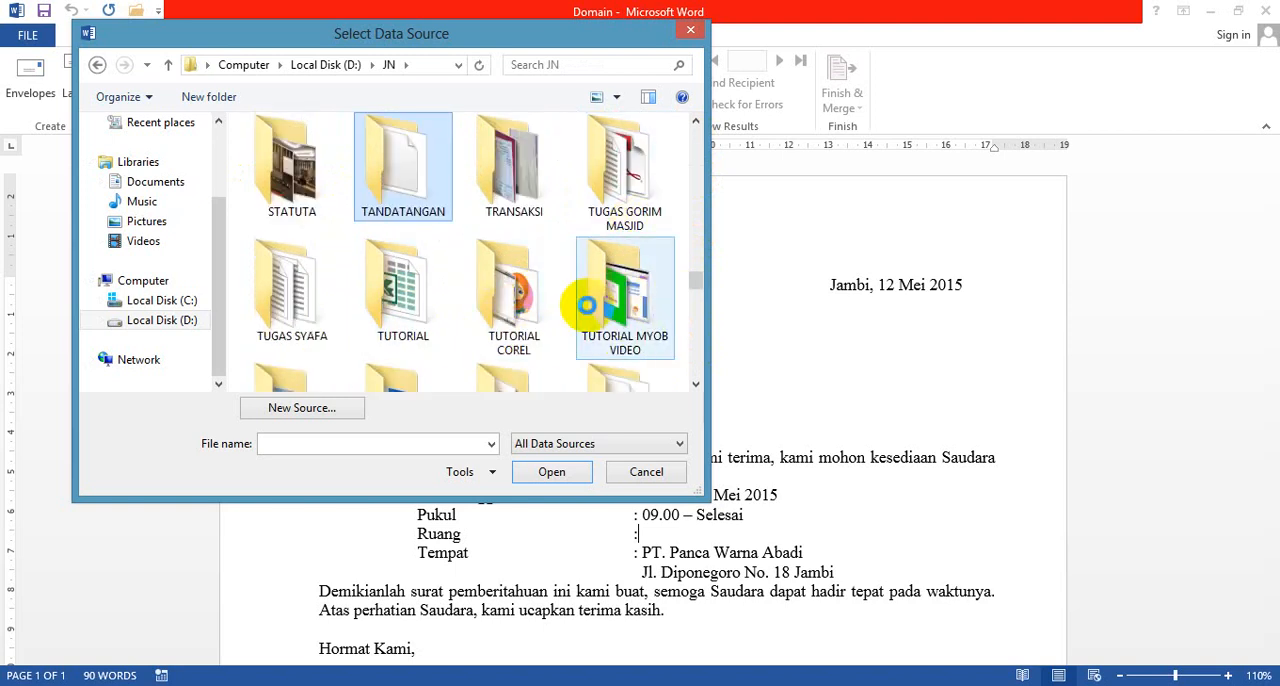
click(695, 384)
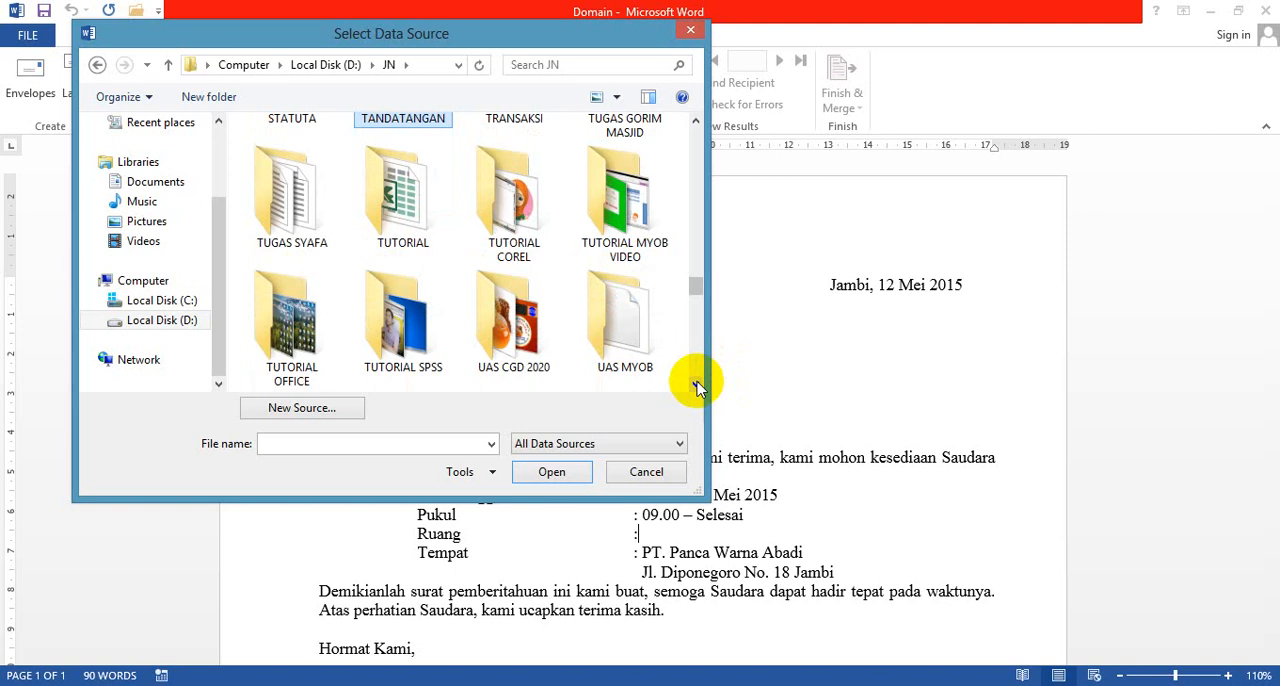
click(695, 384)
double_click(300, 205)
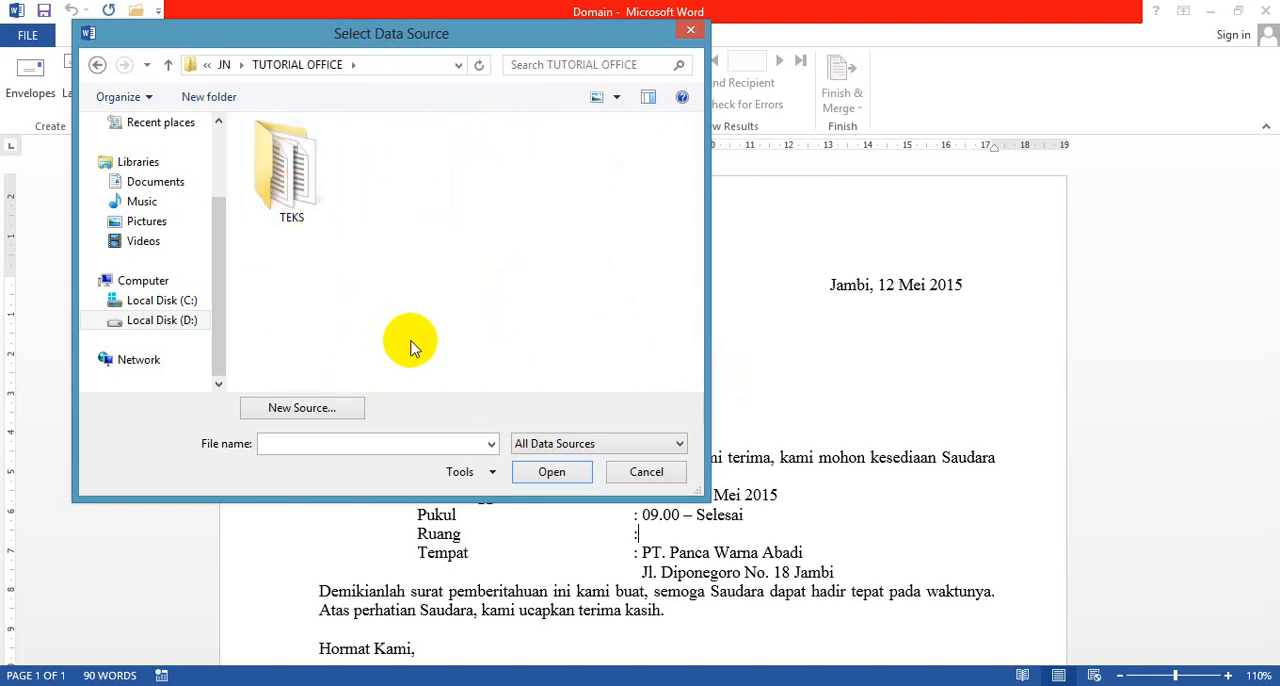
double_click(296, 185)
click(300, 194)
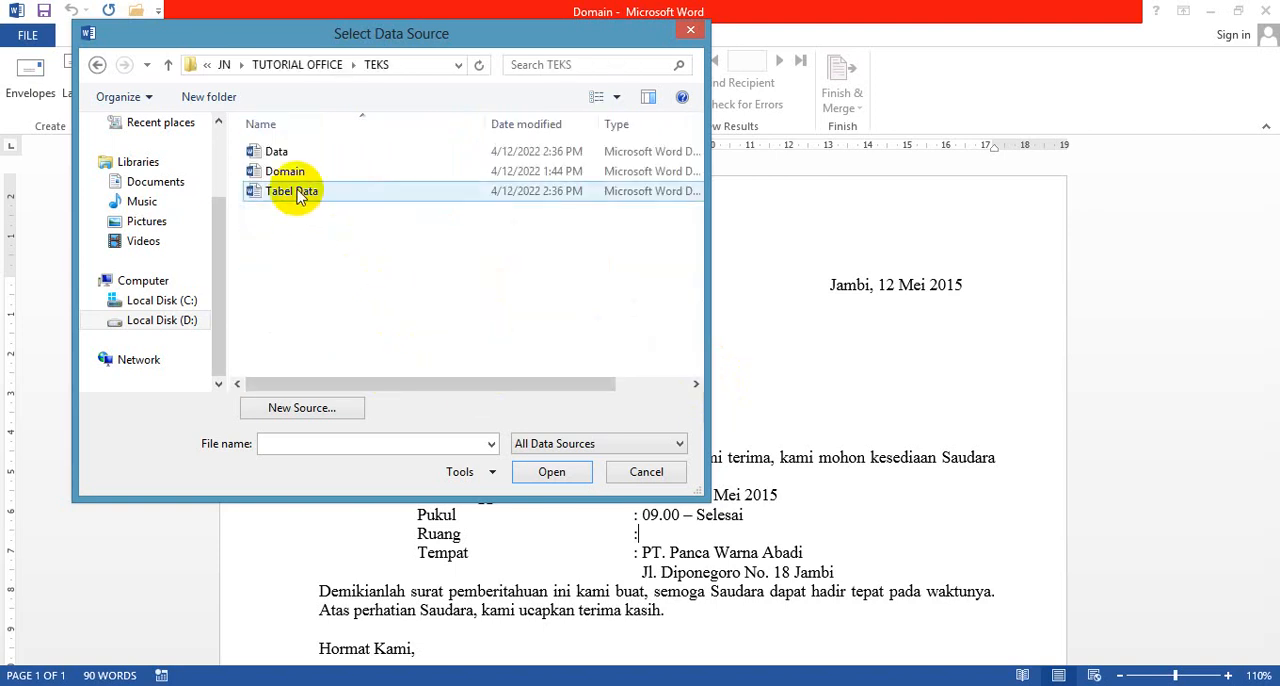
click(277, 152)
click(551, 471)
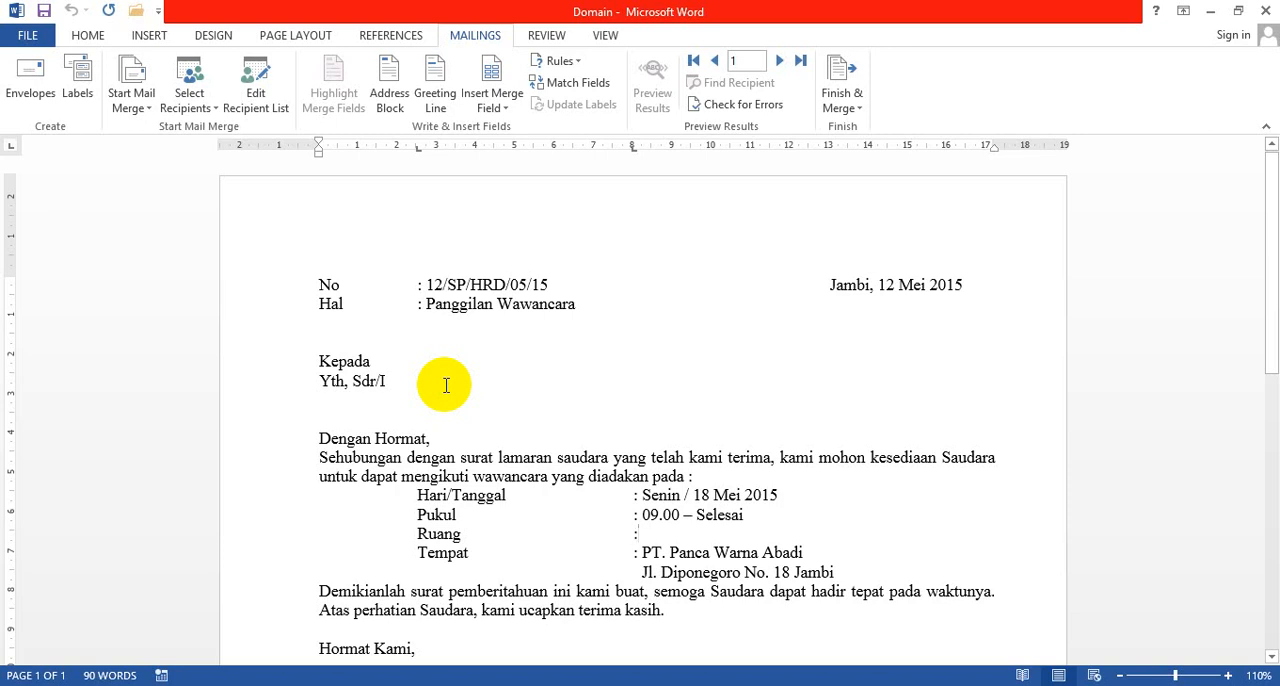
Step: Insert the Nama merge field after "Yth, Sdr/I" in the letter's recipient block
scroll(446, 385, down, 1)
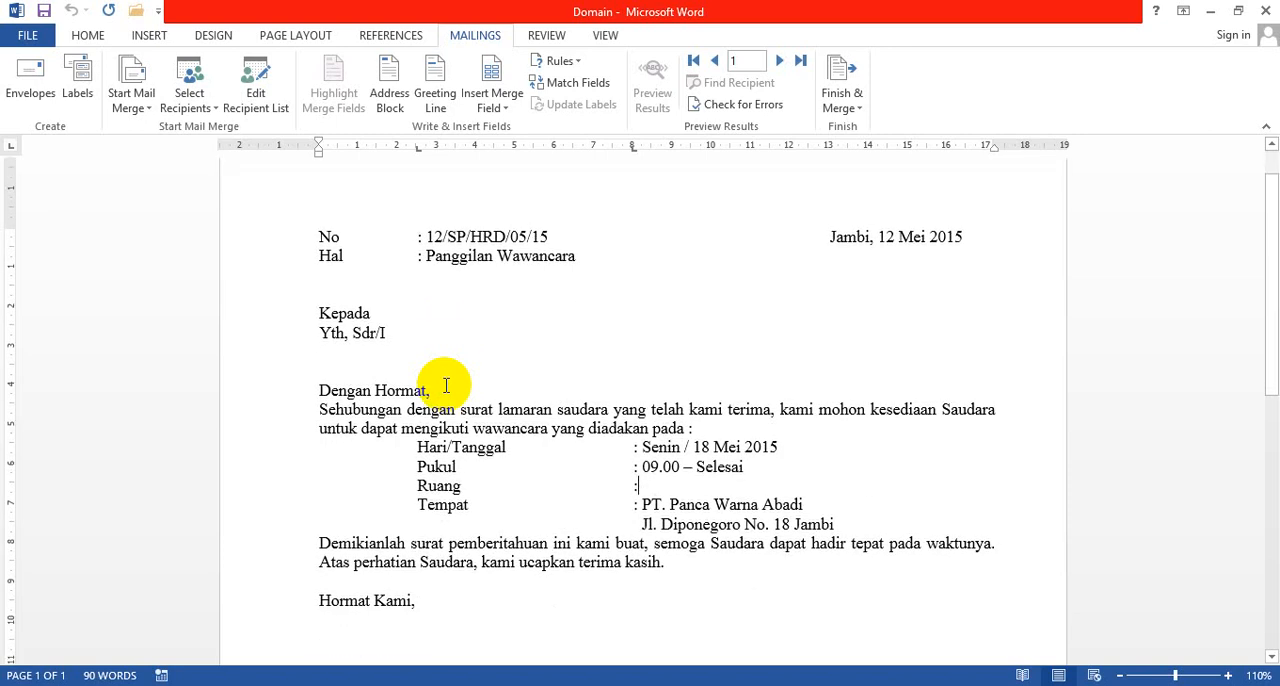
scroll(446, 385, up, 1)
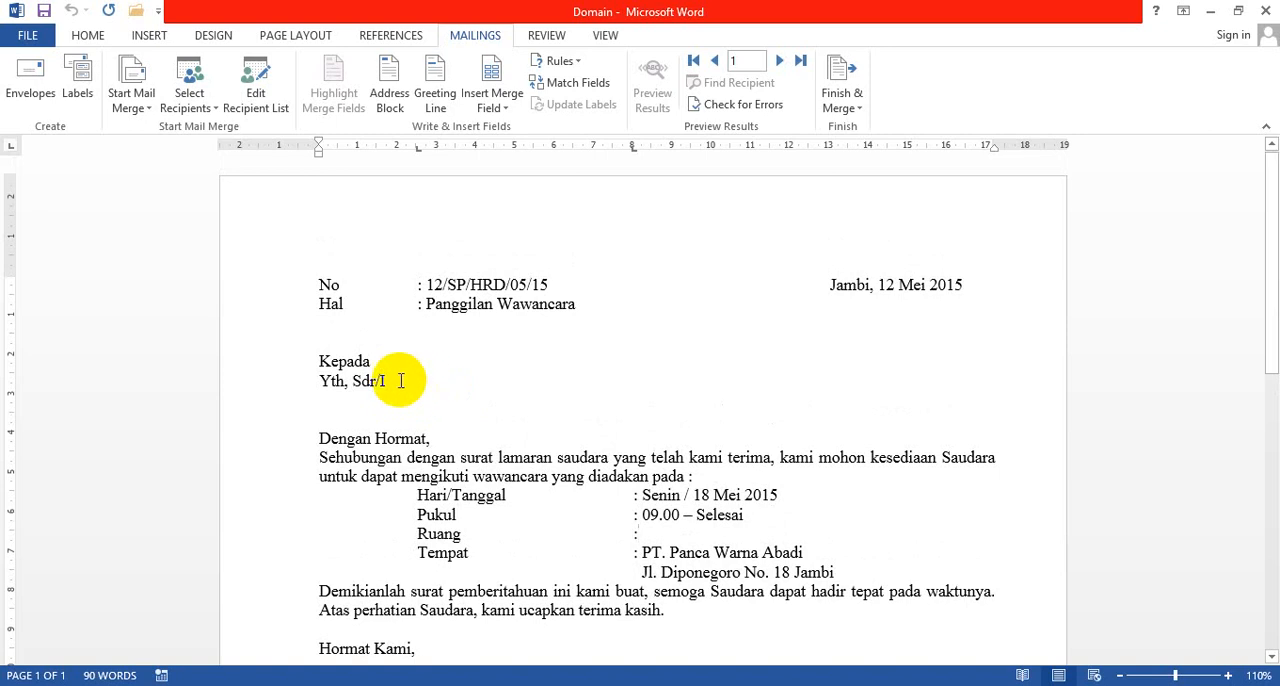
click(400, 380)
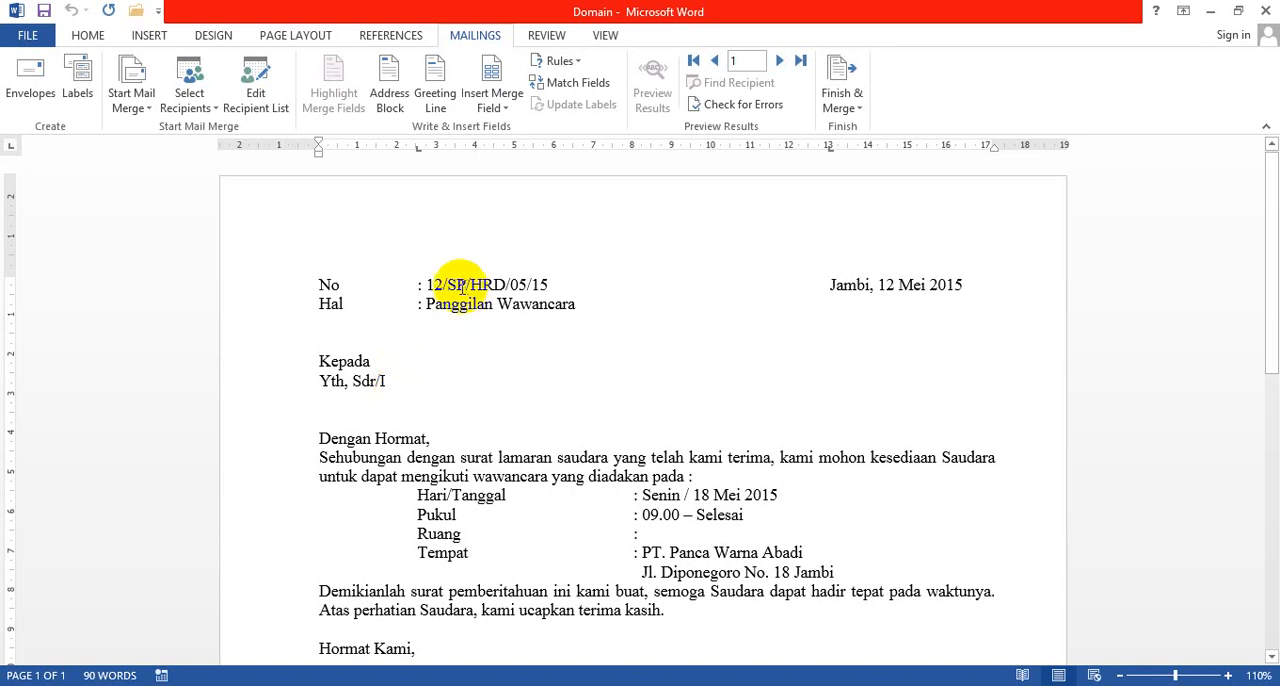
click(510, 114)
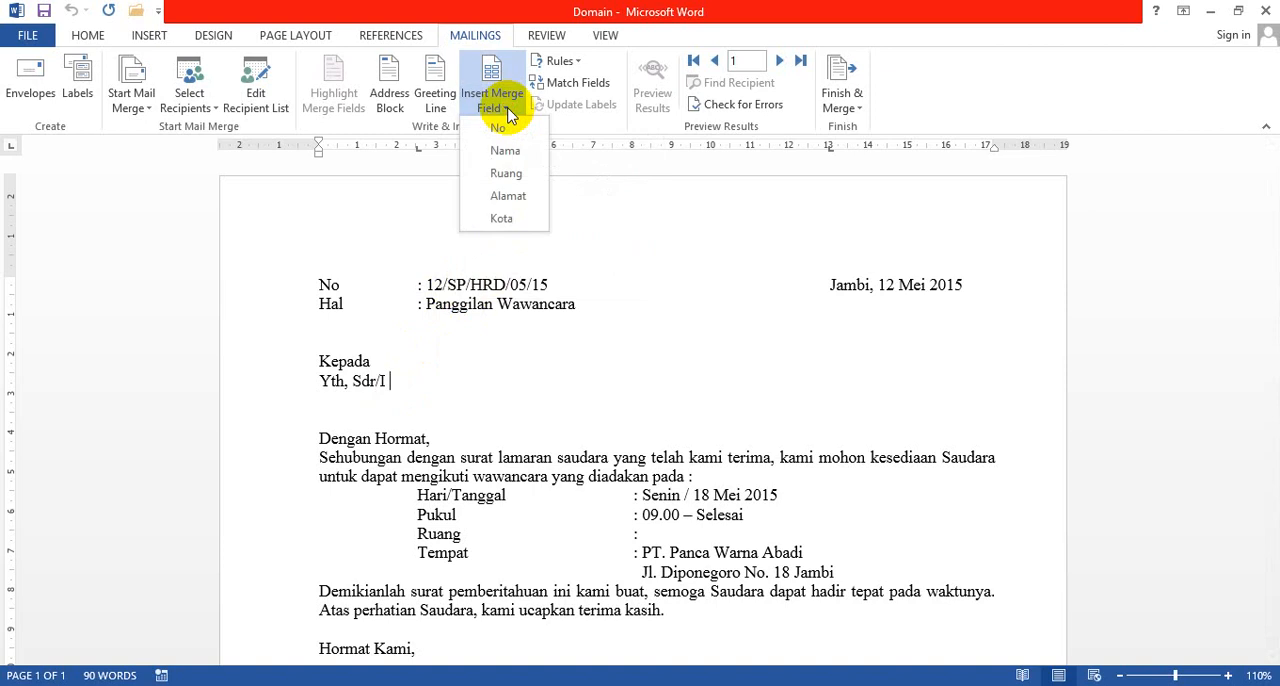
click(506, 151)
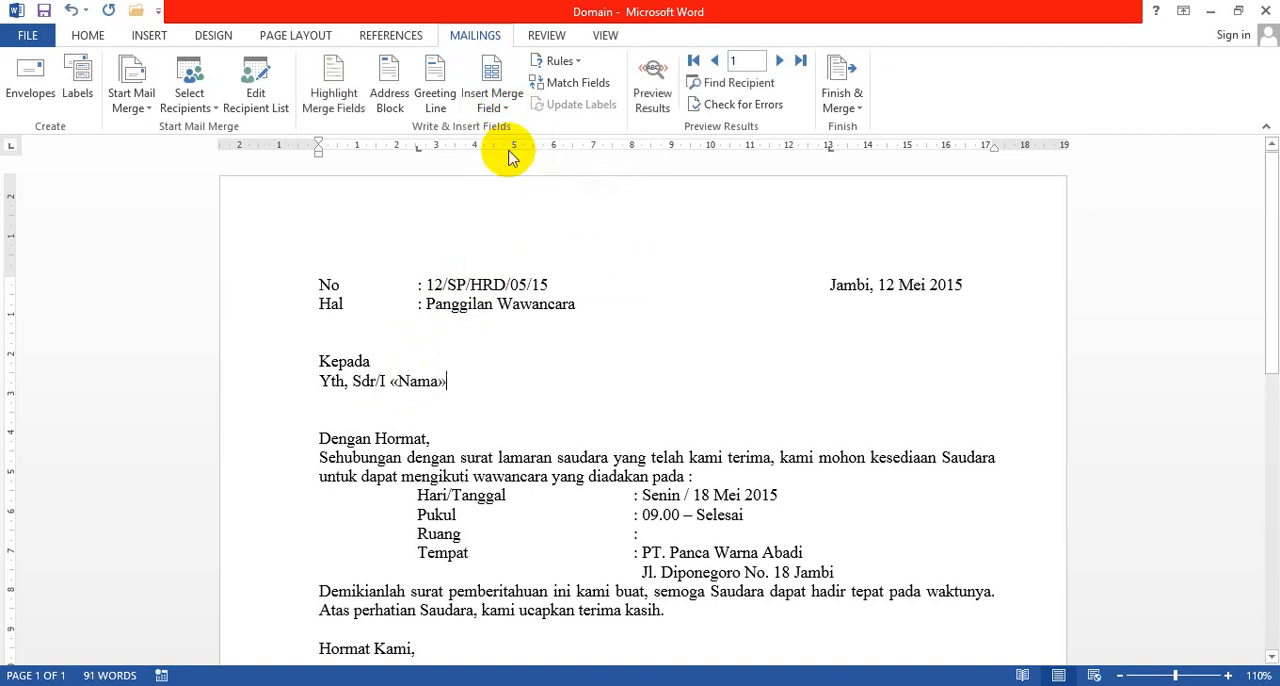
Step: Add the Alamat and Kota merge fields on separate new lines below the Nama field
key(Return)
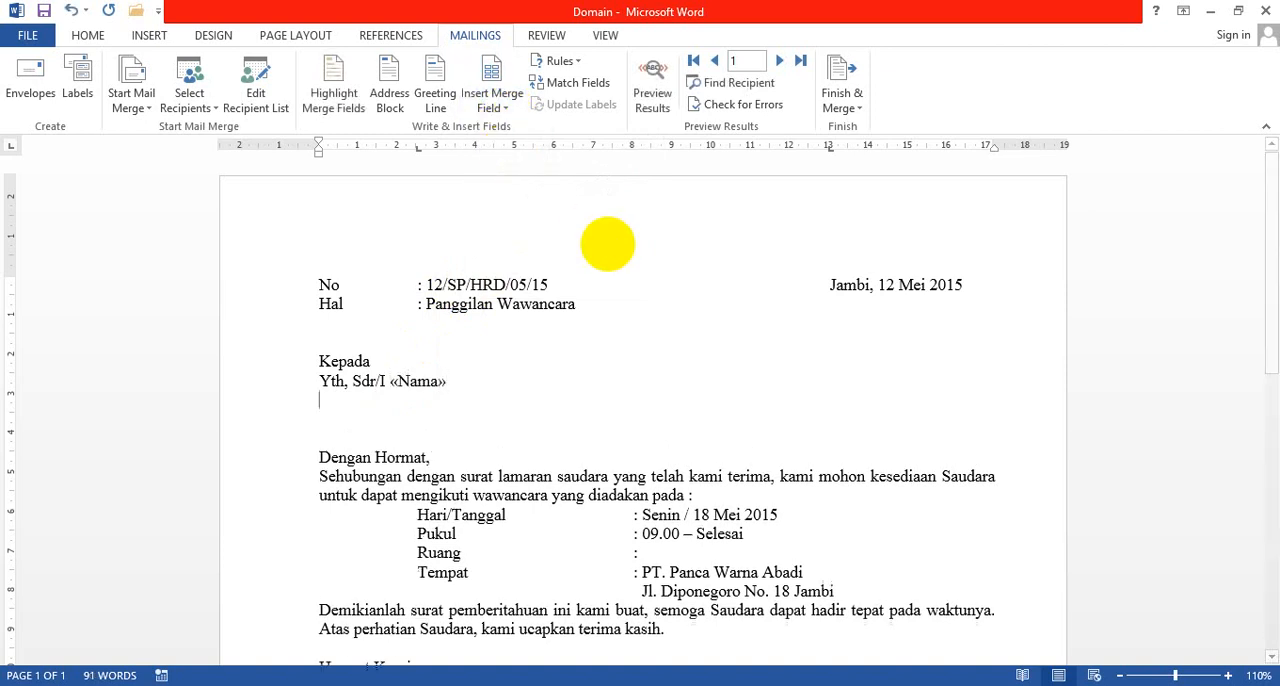
click(502, 113)
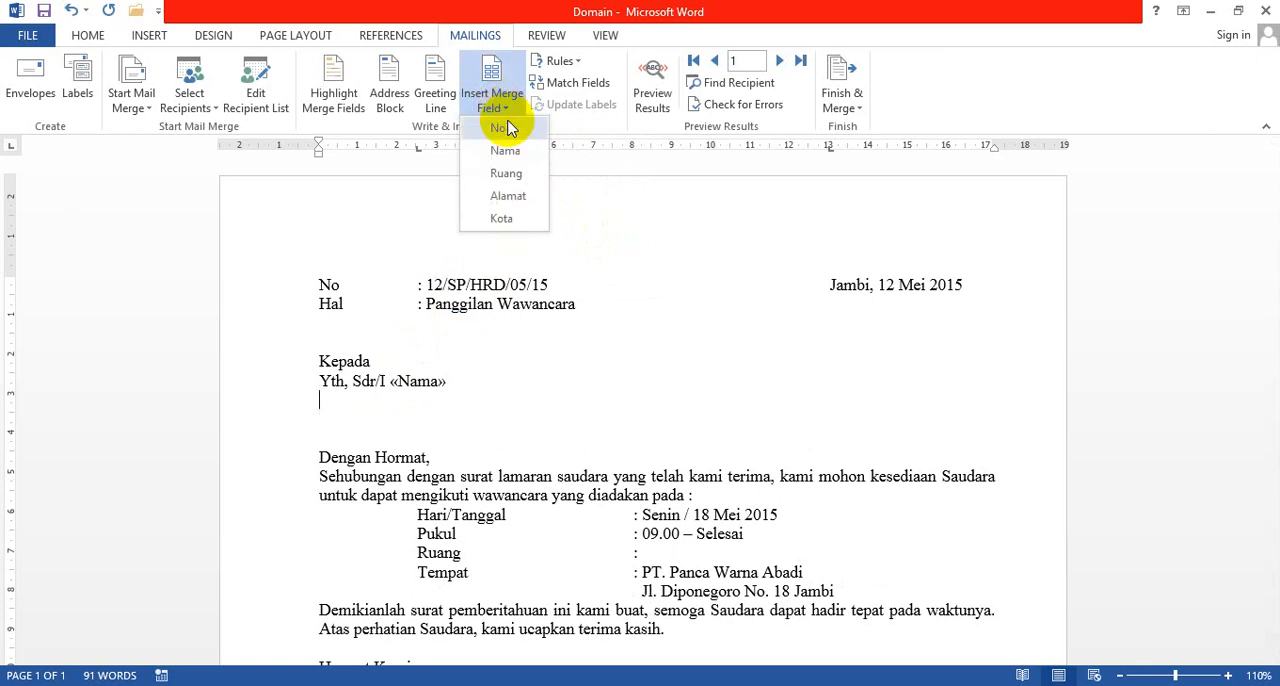
click(507, 196)
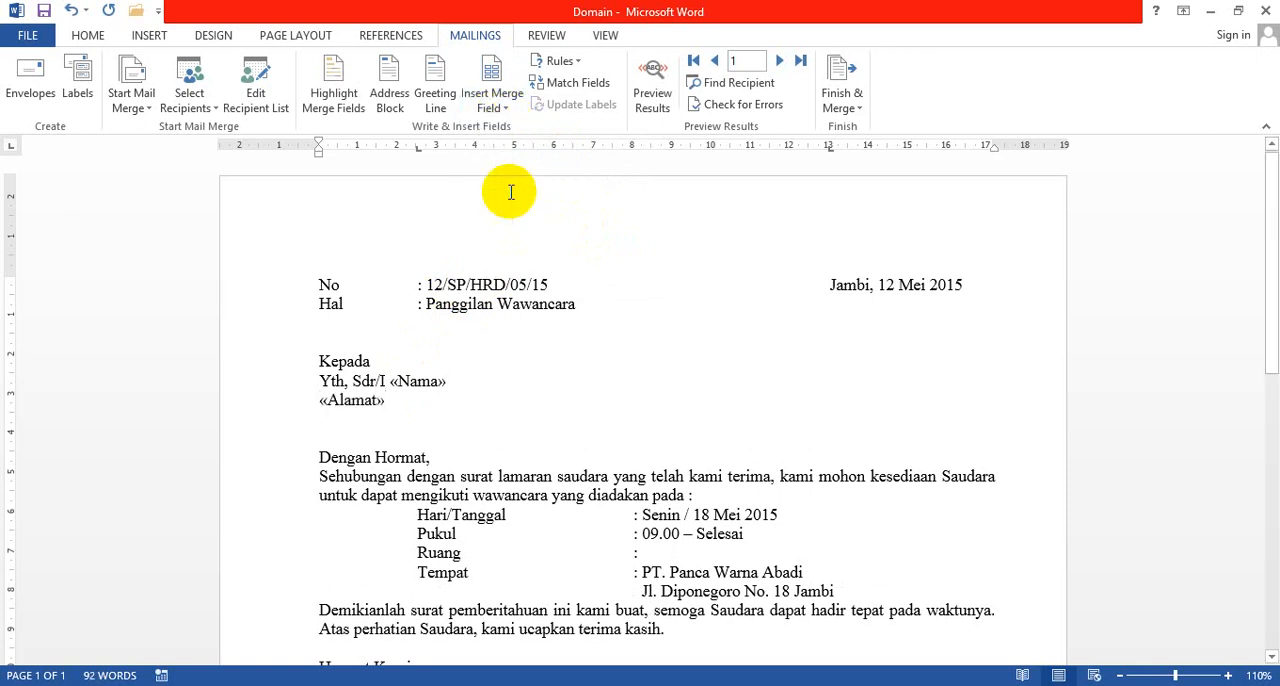
key(Return)
click(508, 108)
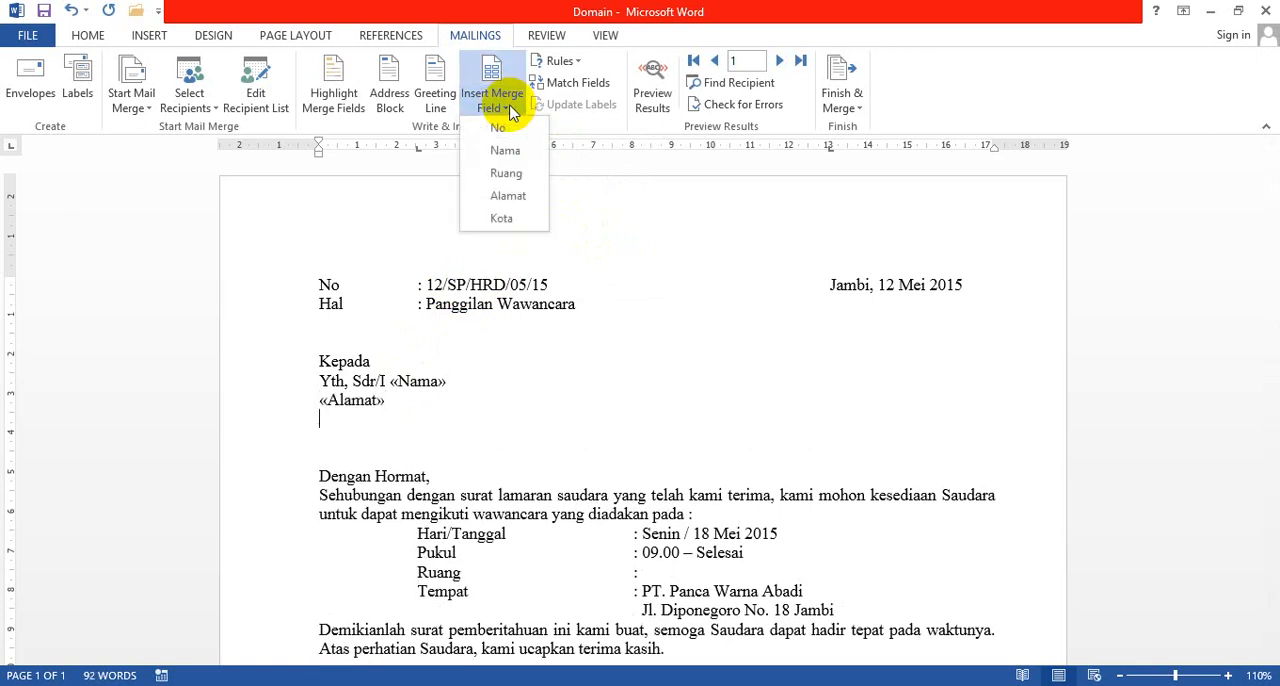
click(505, 218)
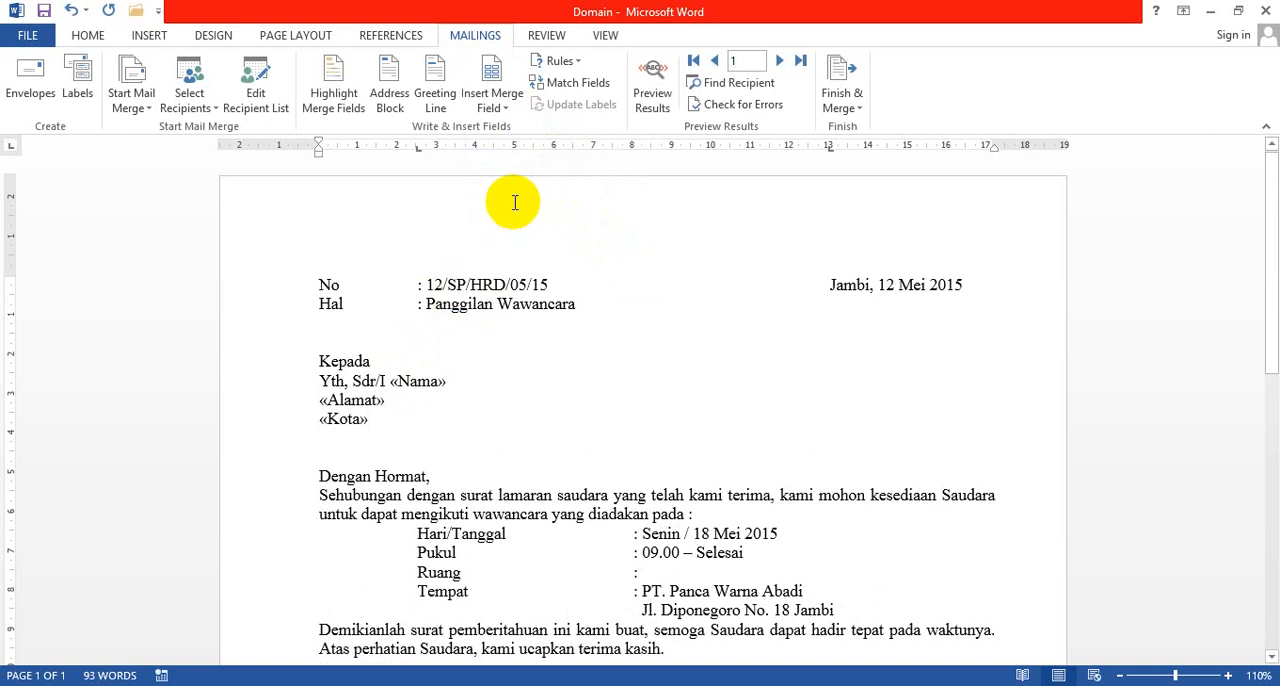
Step: Insert the Ruang merge field after the colon on the letter's Ruang line
scroll(534, 285, down, 1)
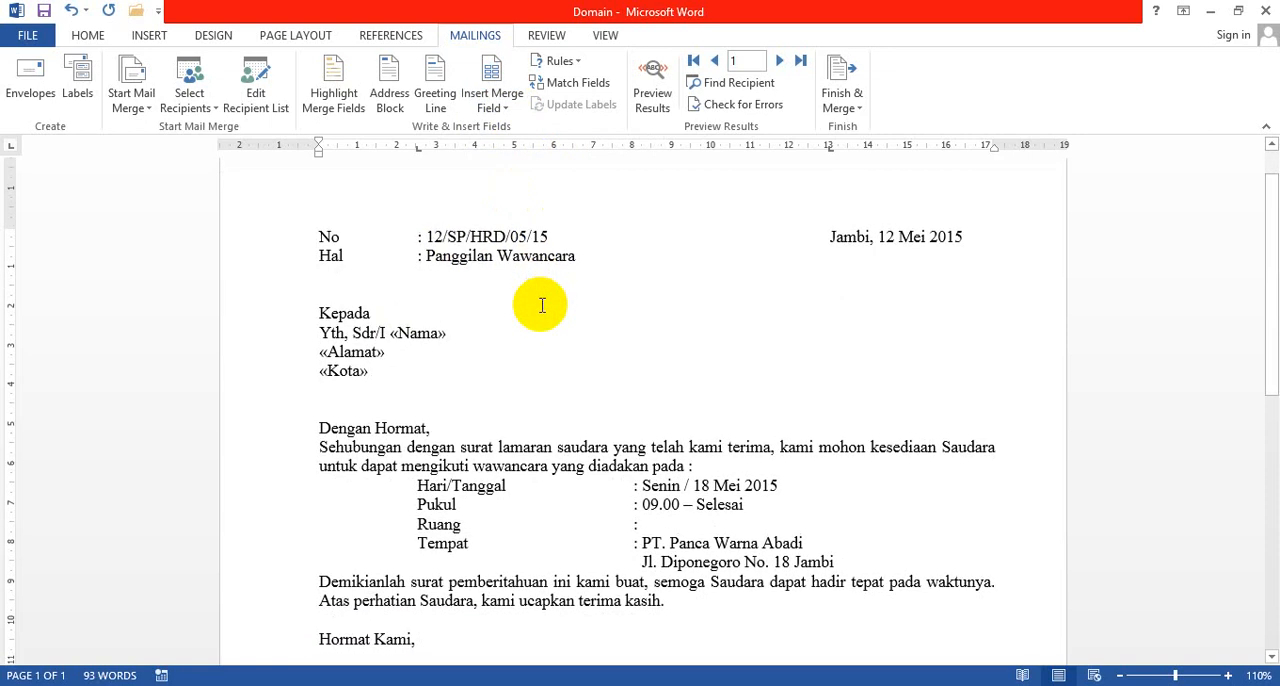
click(664, 521)
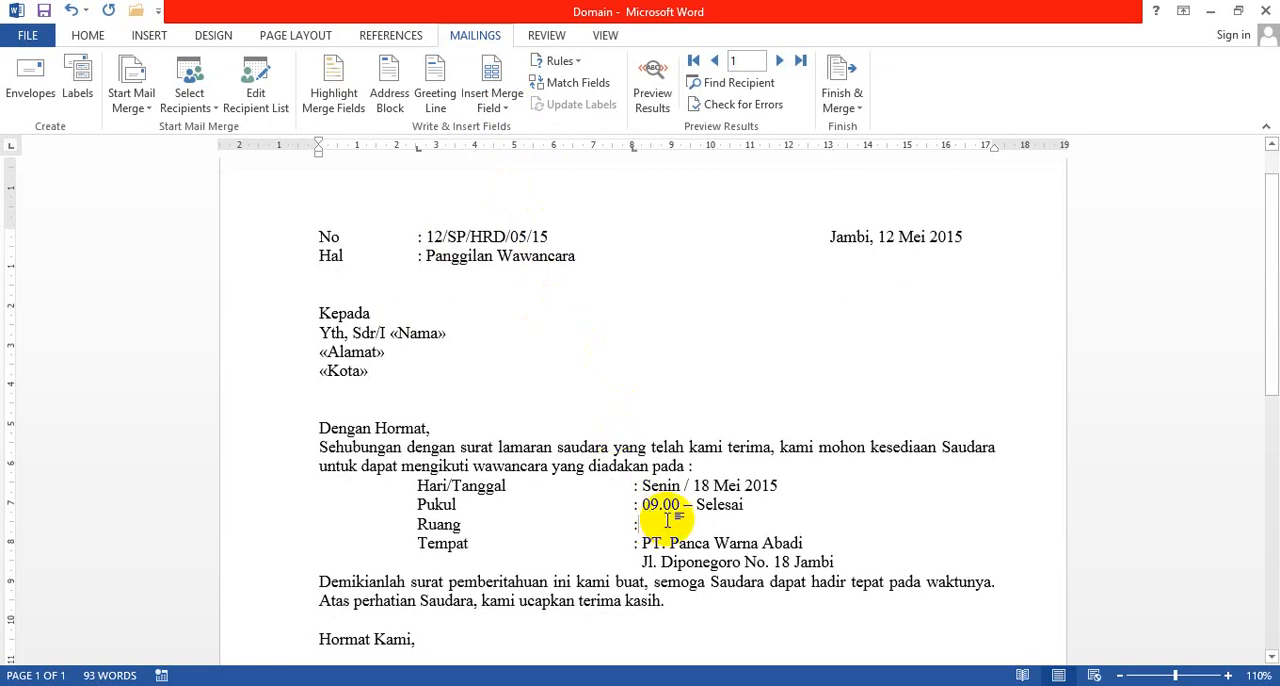
click(495, 108)
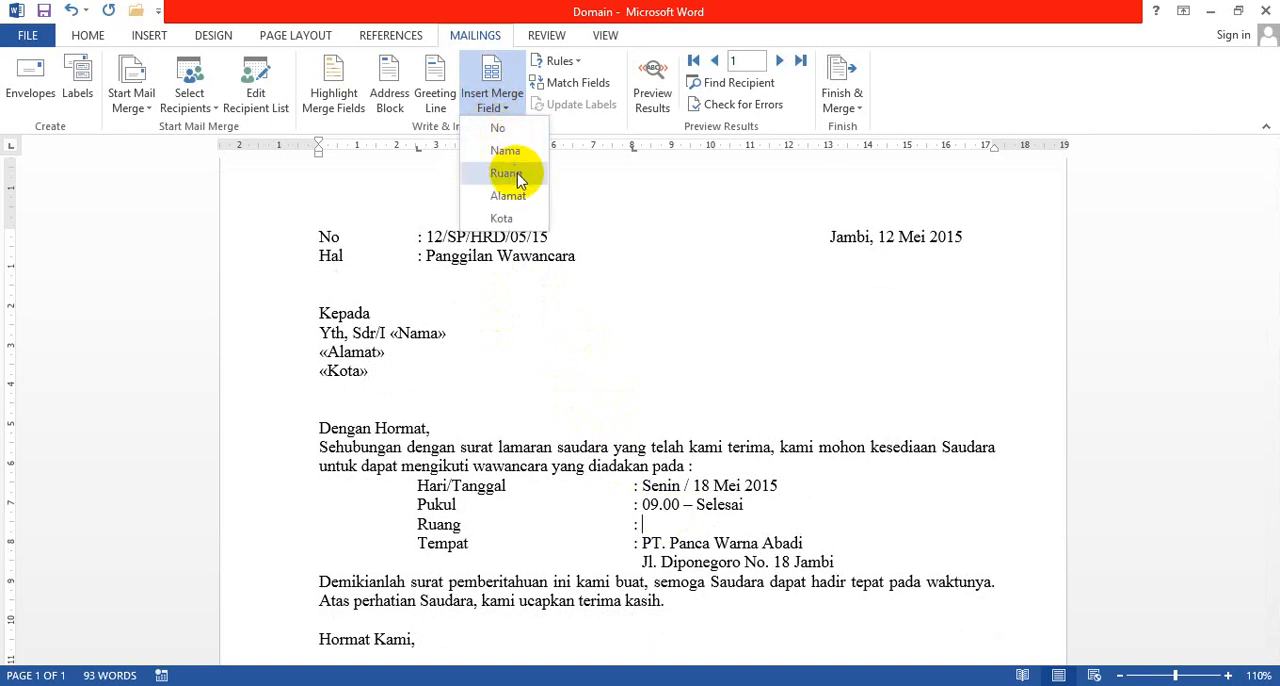
click(517, 173)
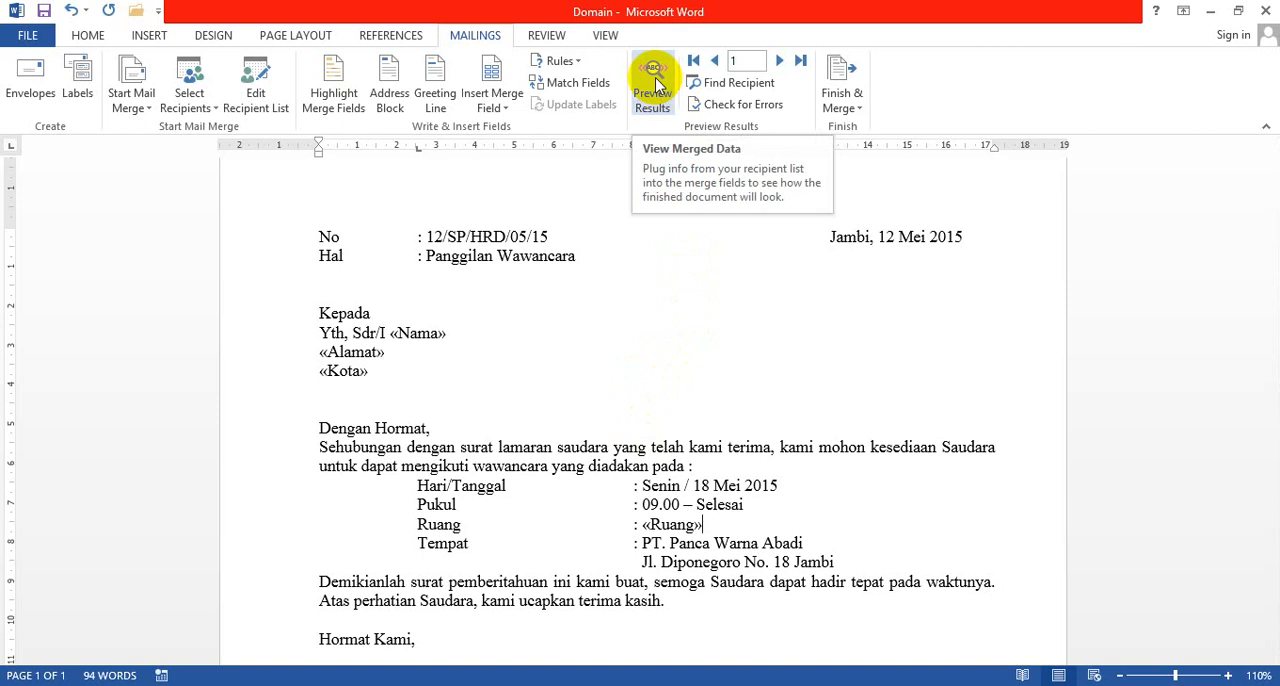
Step: Preview the merged letters and advance one recipient at a time to record 7
click(653, 84)
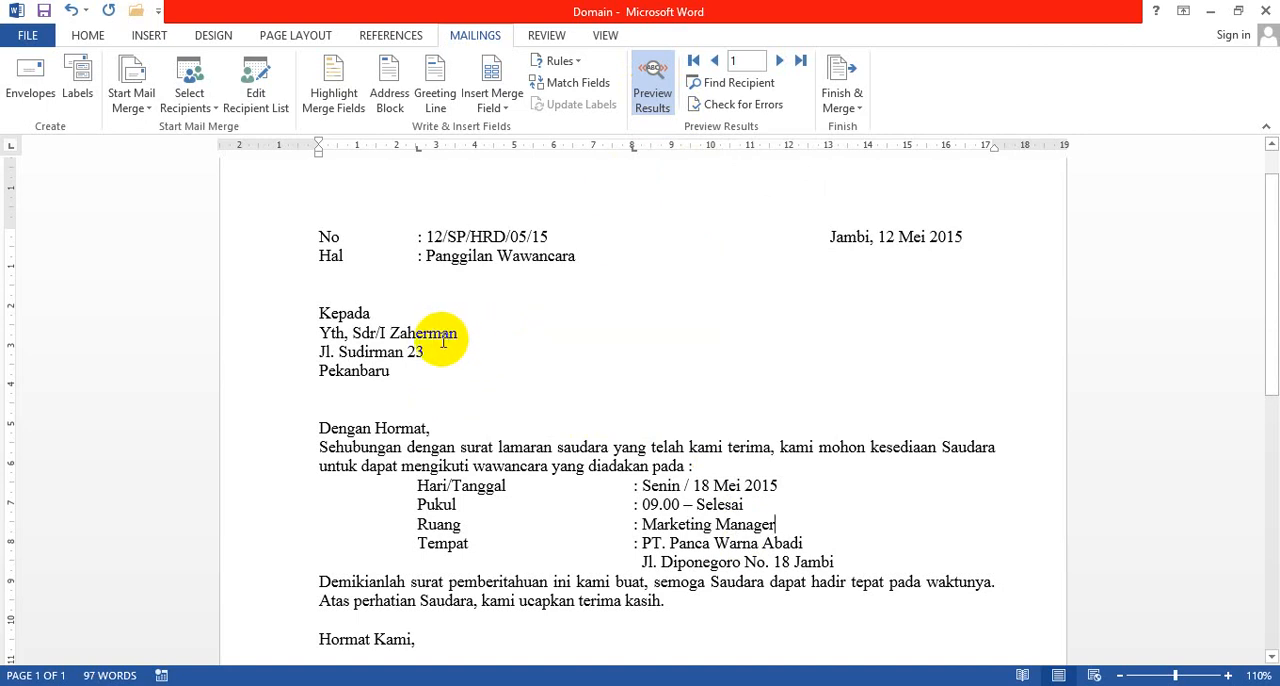
click(780, 62)
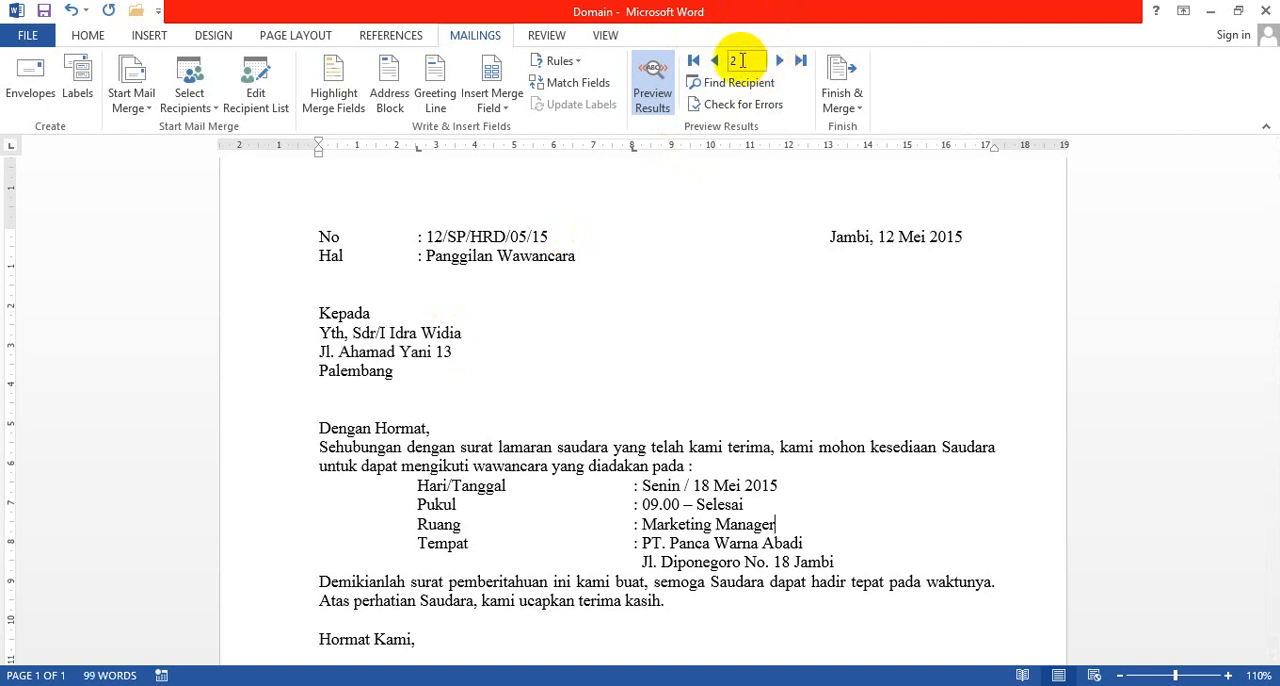
click(780, 62)
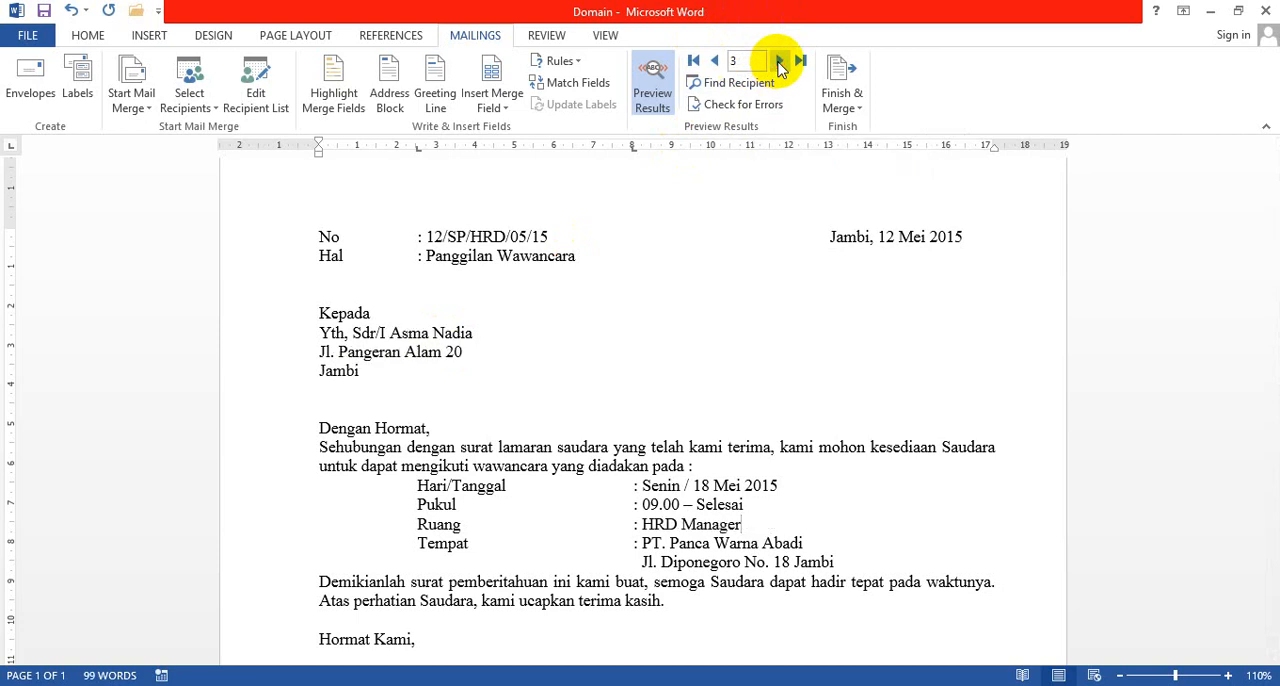
click(780, 62)
click(780, 62)
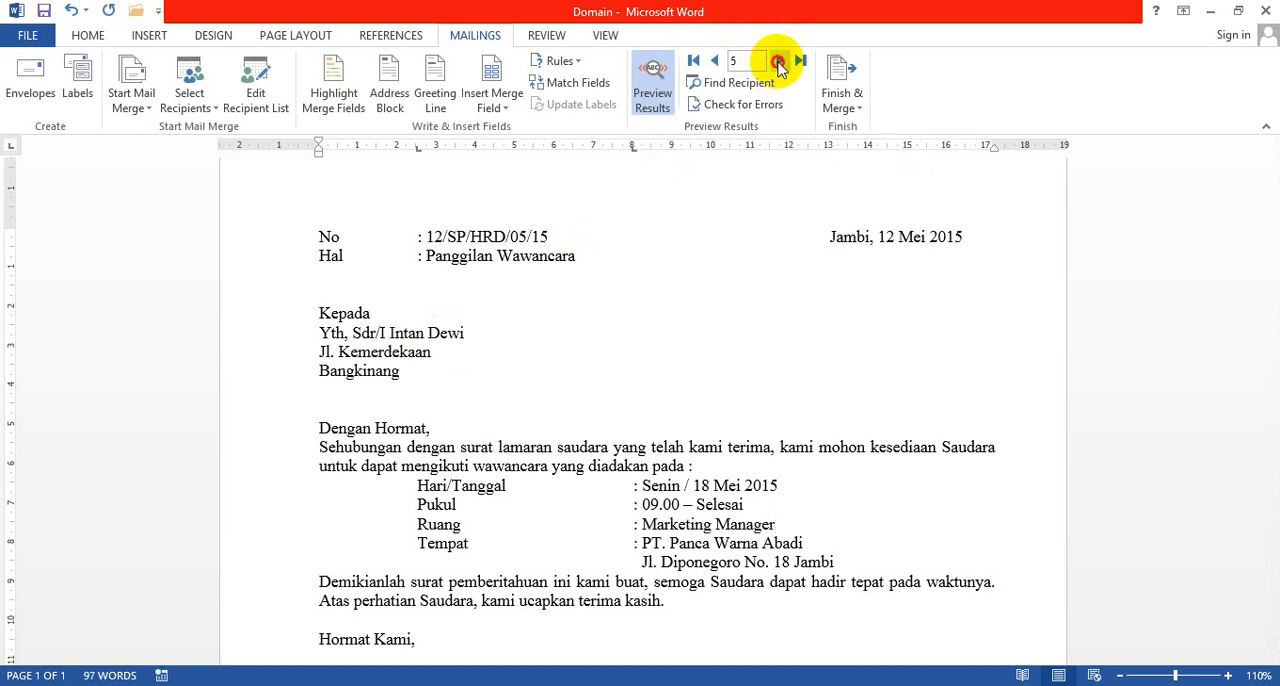
click(780, 62)
click(780, 62)
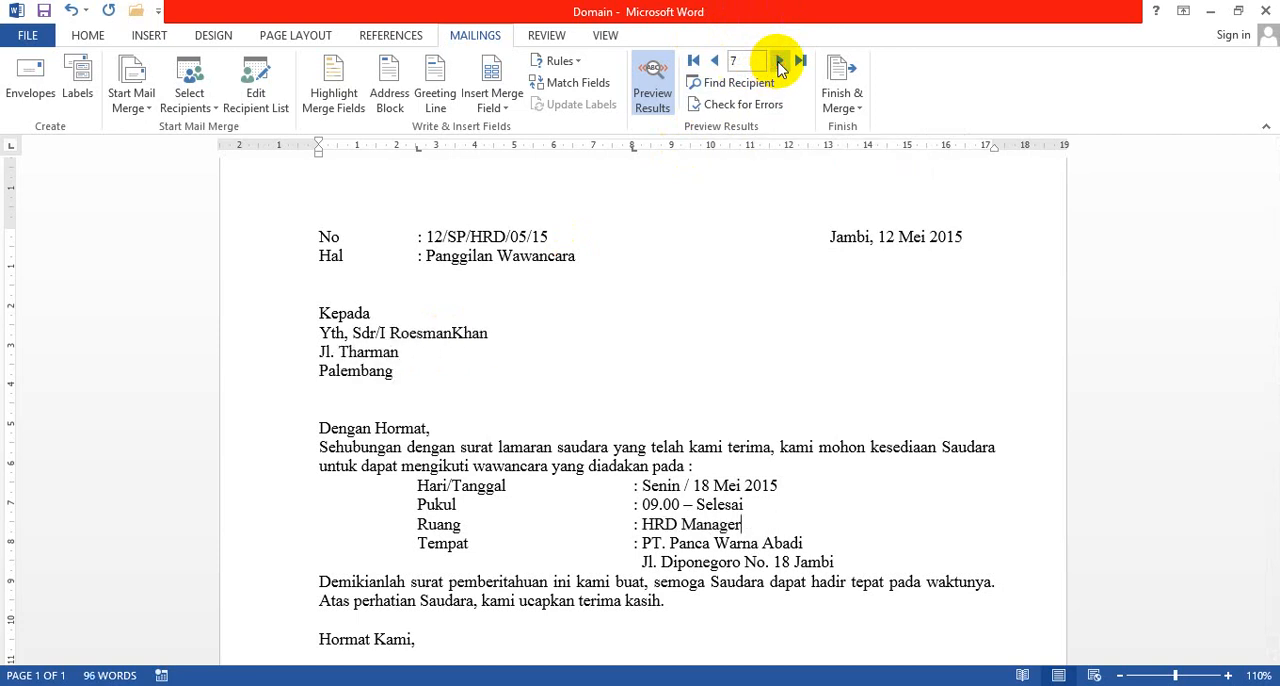
Step: Go back through the previewed letters one recipient at a time to record 1
click(714, 62)
click(714, 62)
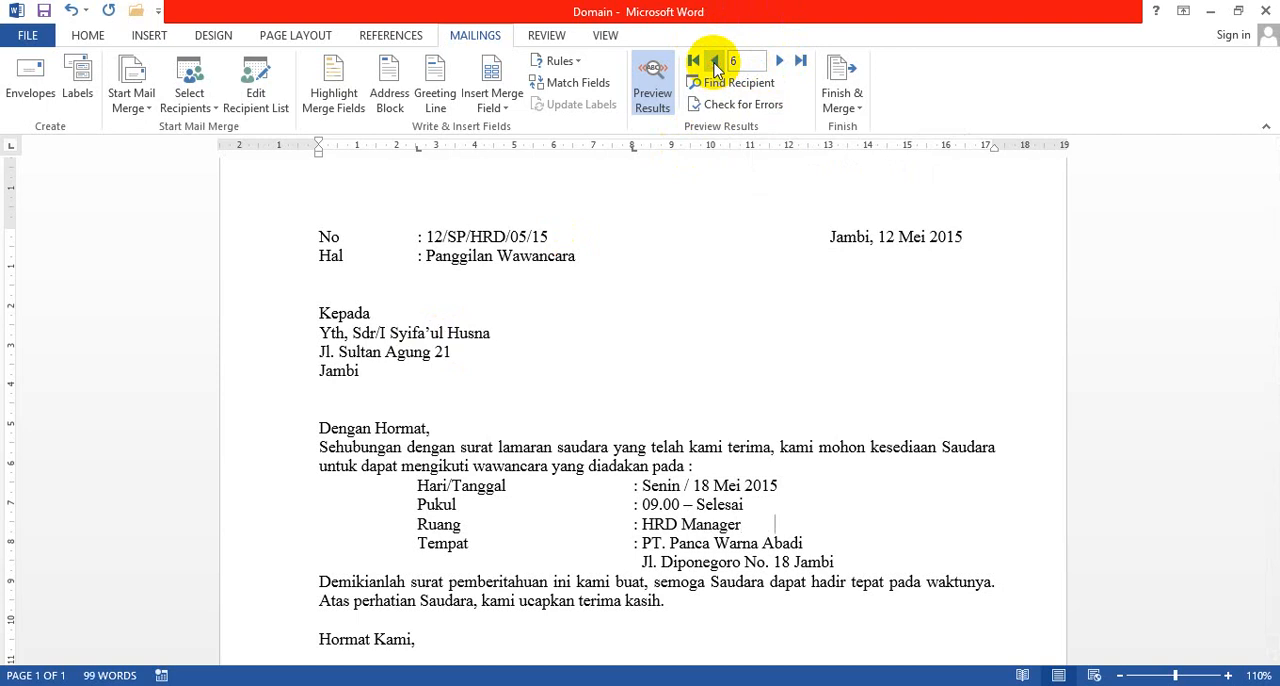
click(714, 62)
click(714, 62)
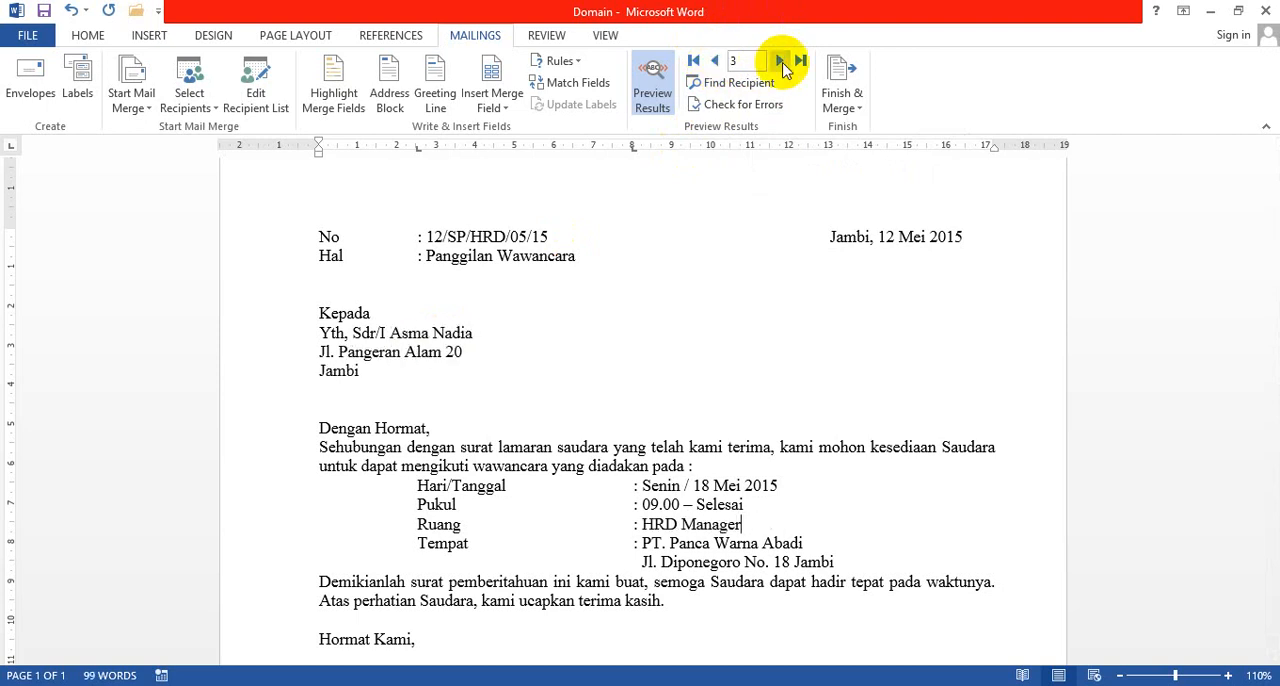
click(716, 62)
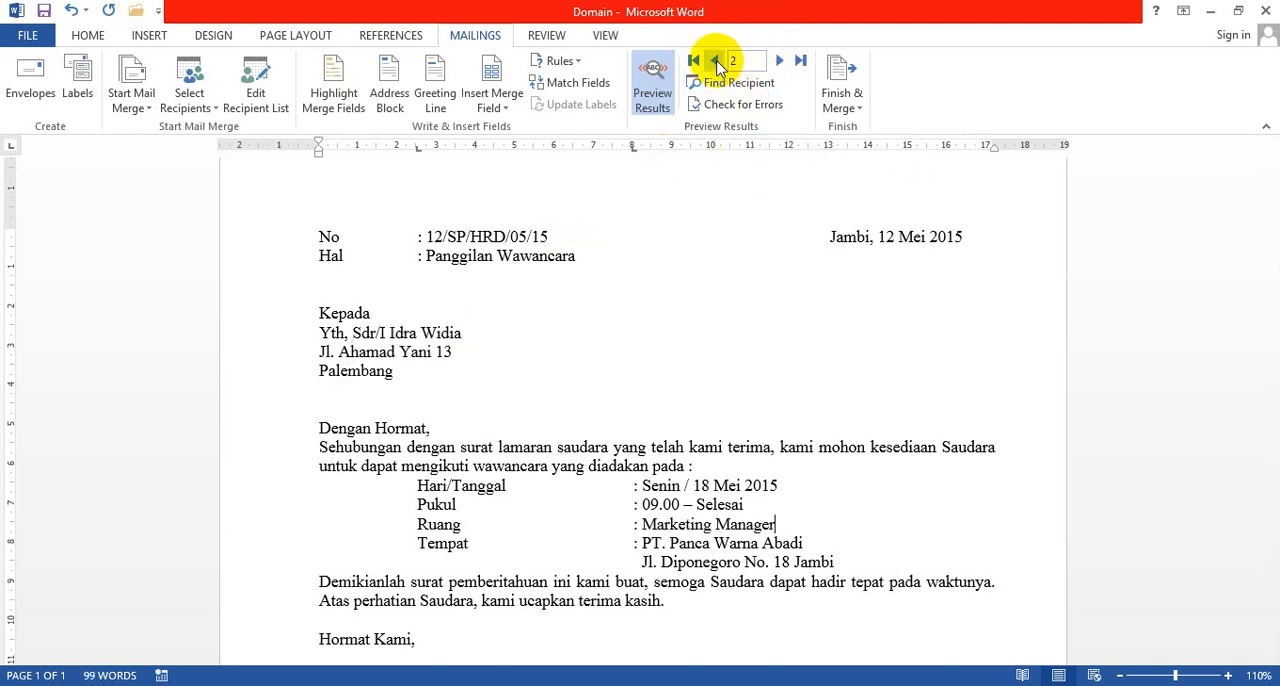
click(716, 62)
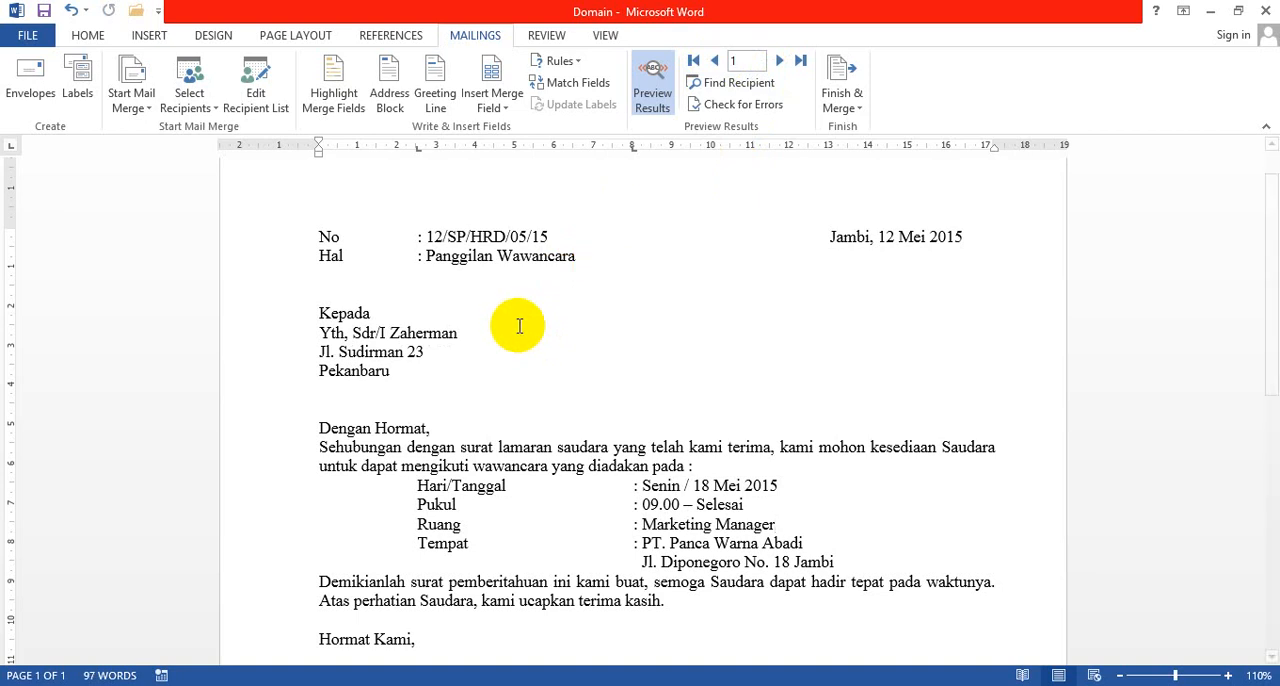
Step: Open the mail merge recipient list and start editing its Data.docx data source
click(256, 97)
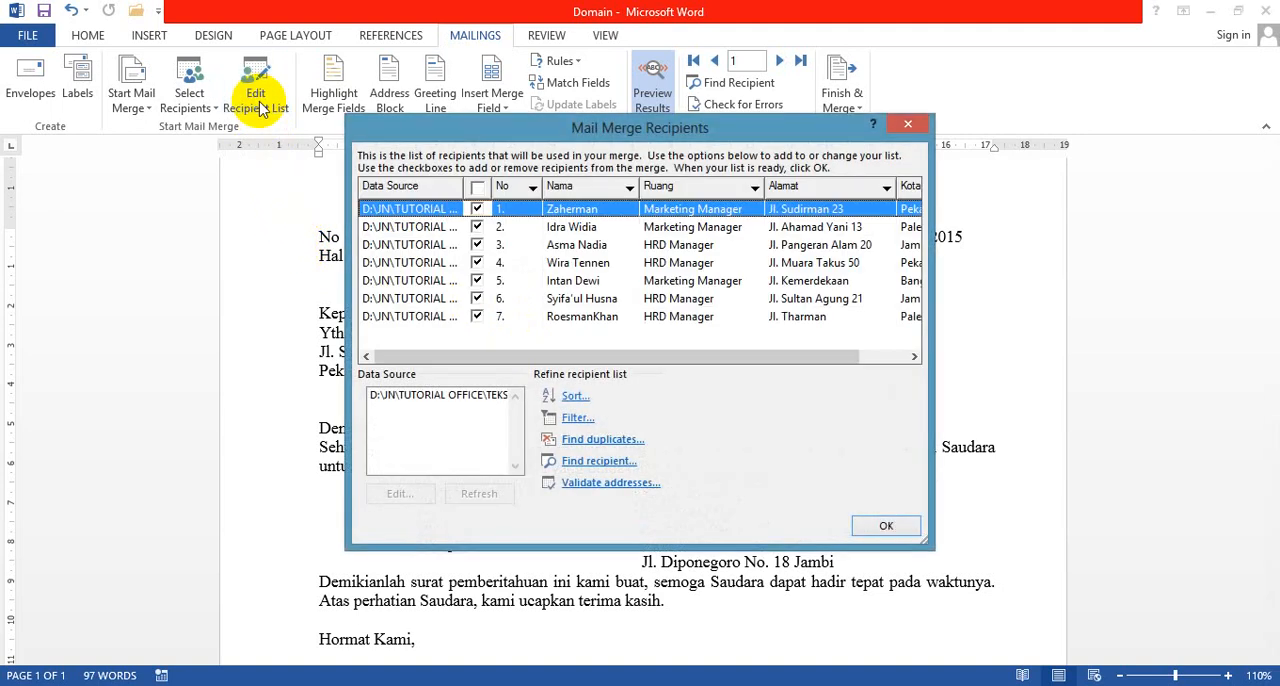
drag(558, 131, 554, 146)
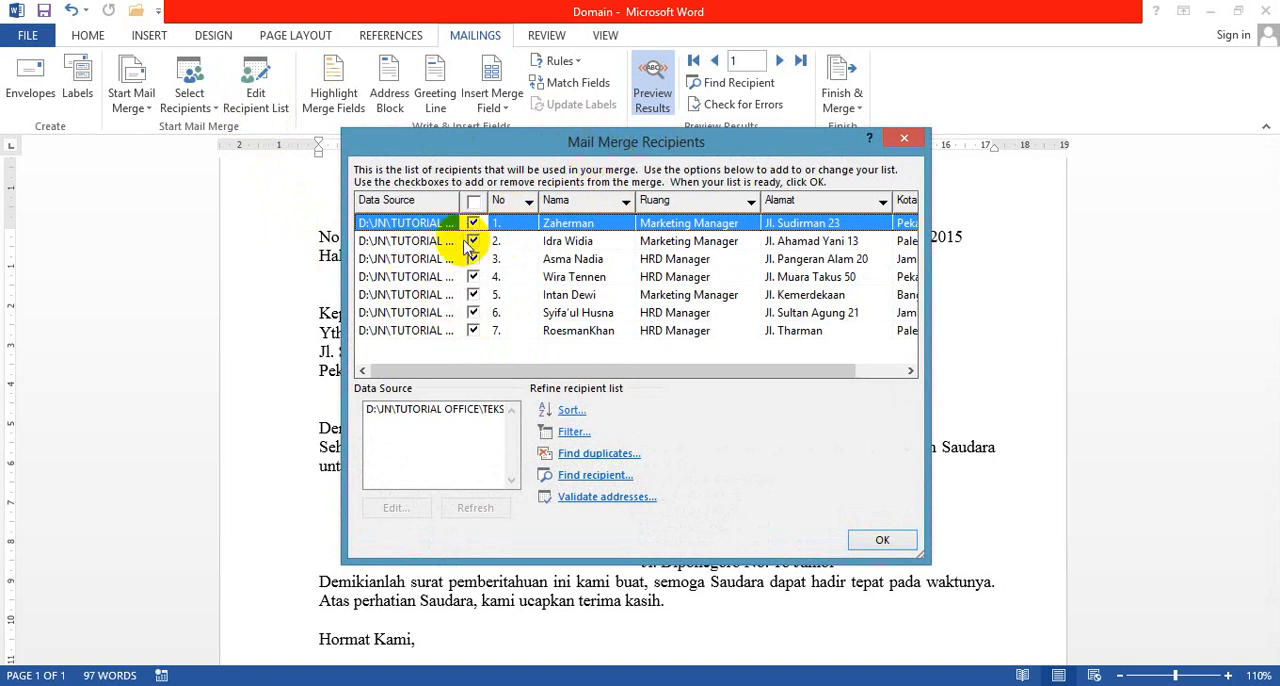
click(400, 411)
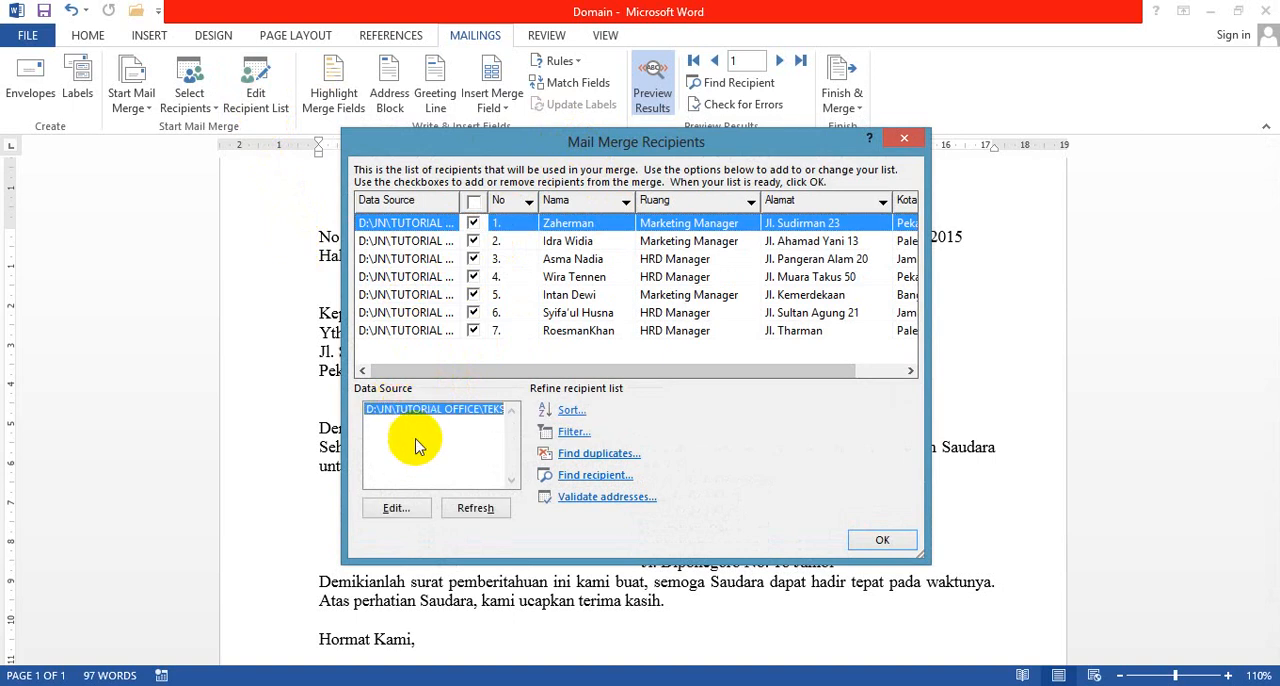
click(398, 510)
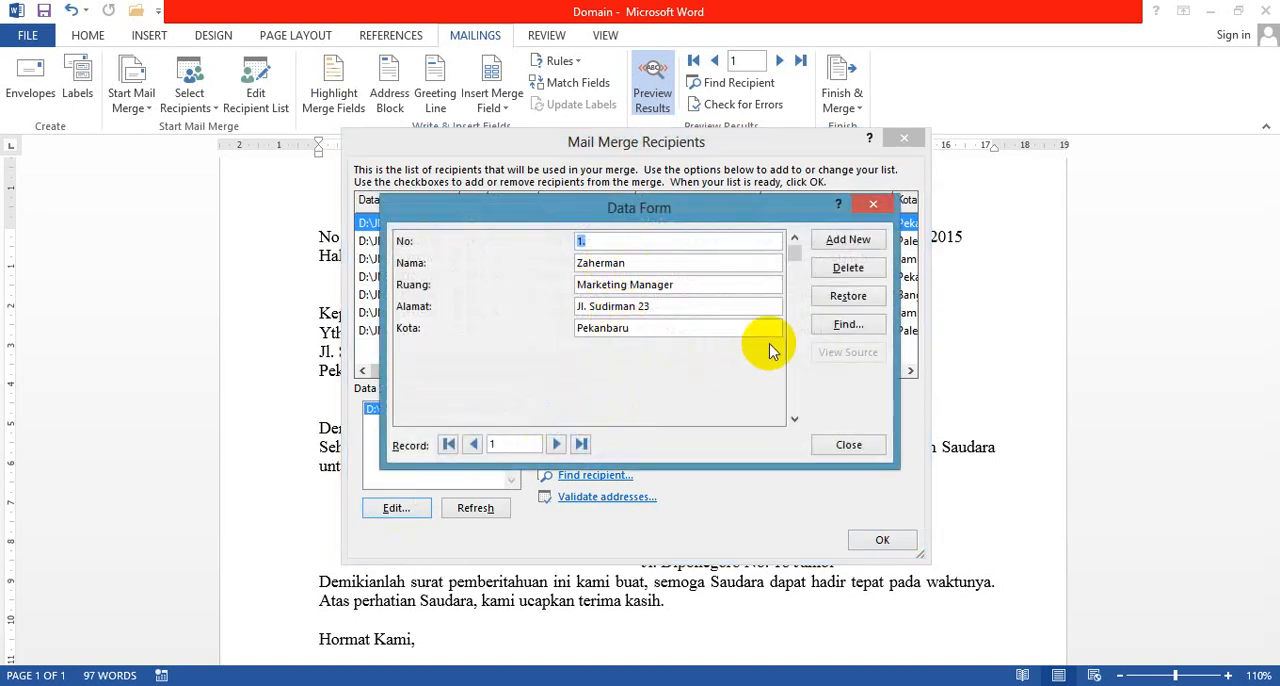
Step: Add a new record with No 10, the recipient's name in Nama, and HRD Manager as Ruang
click(848, 240)
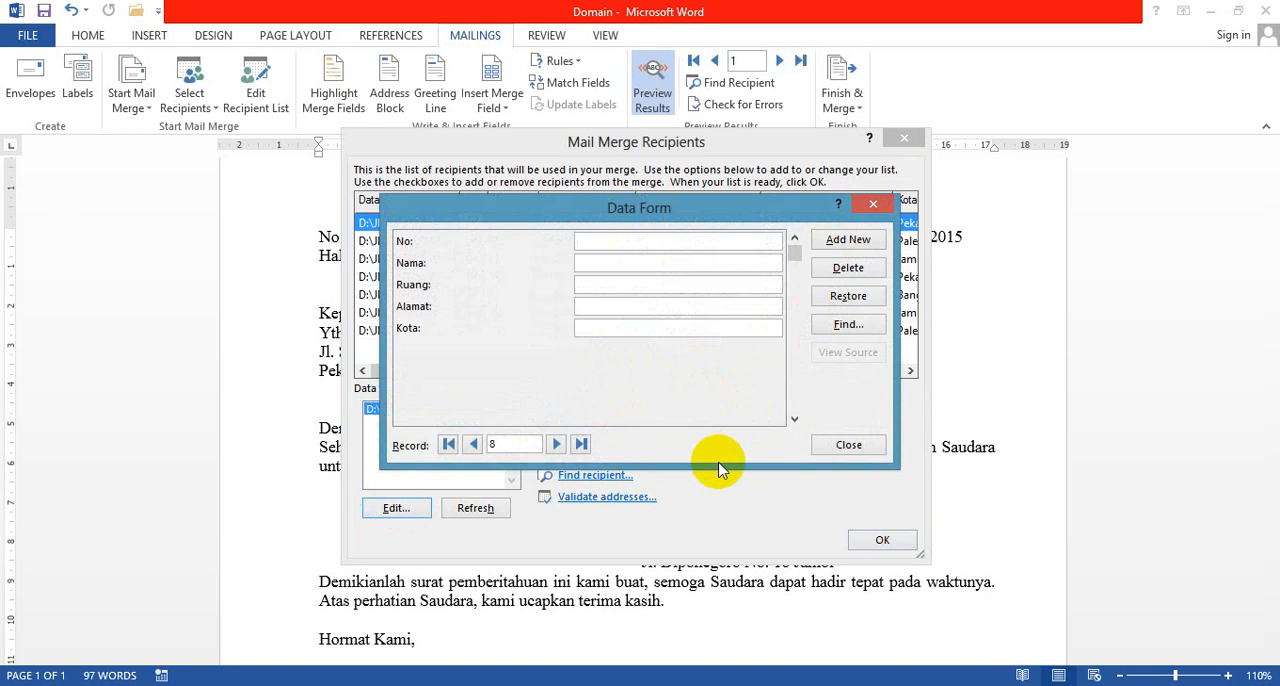
text(10)
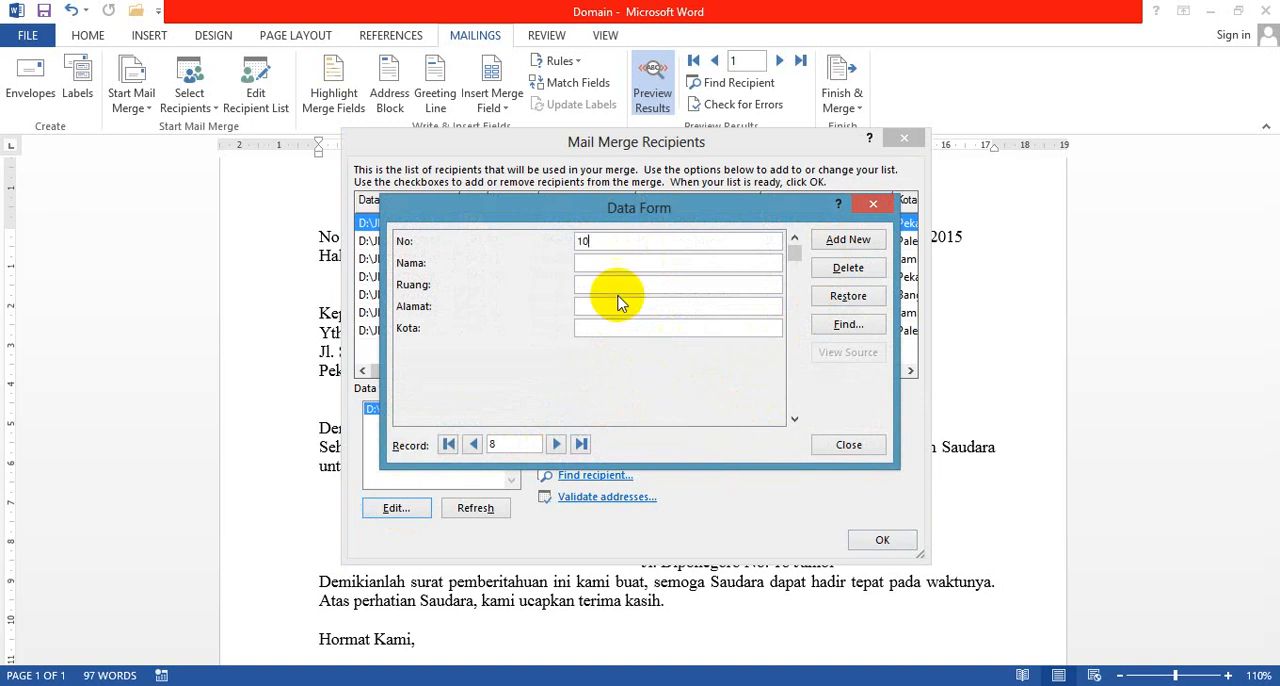
click(586, 264)
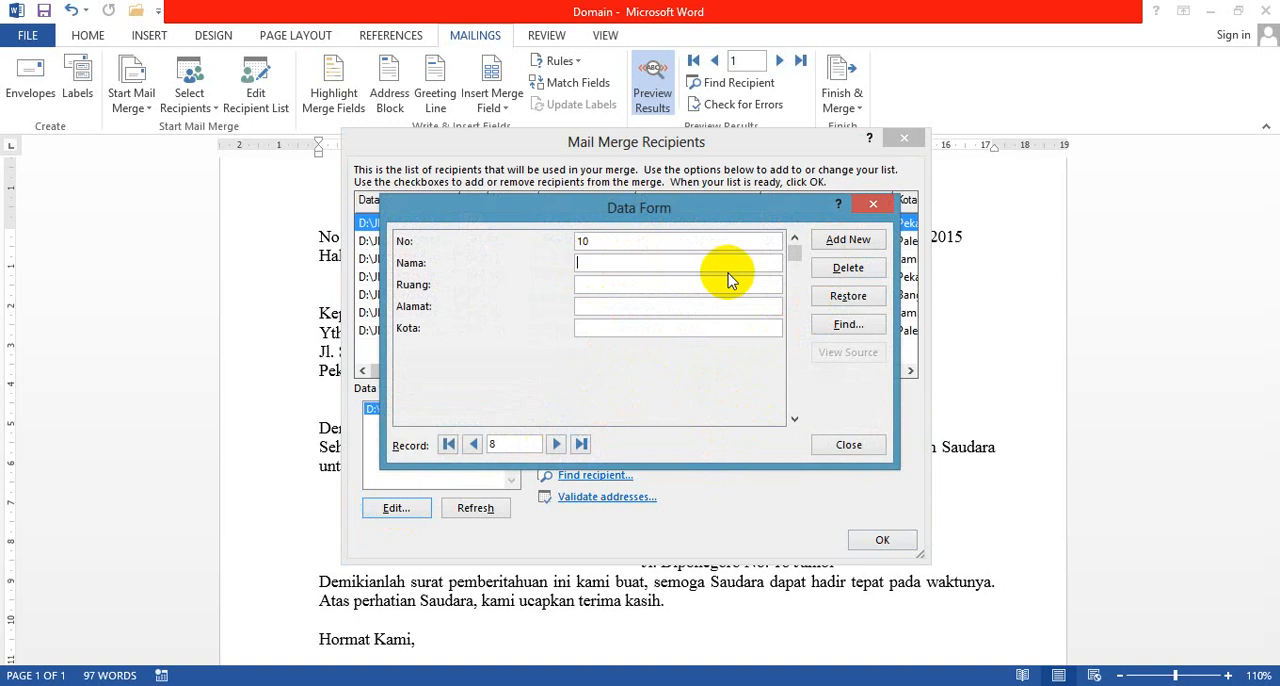
text(And)
text(ri)
click(655, 286)
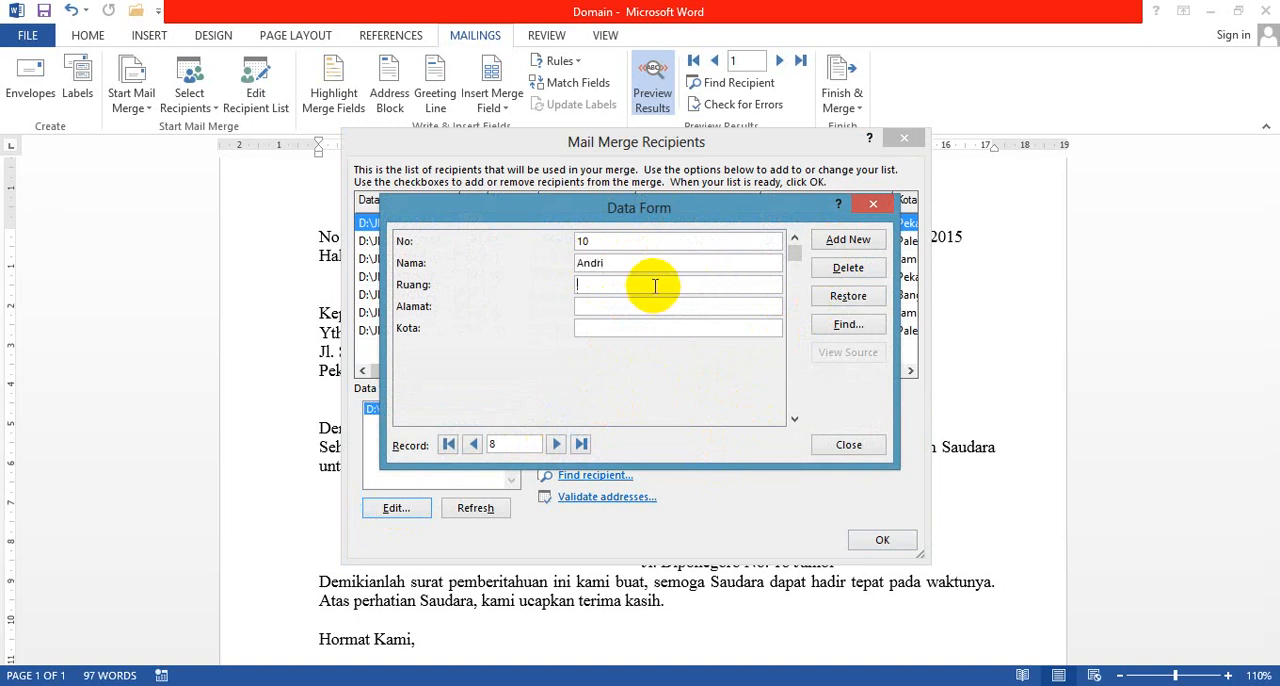
text(HRD Manager)
Step: Fill in the new record's Alamat field with the recipient's street address and city
click(613, 307)
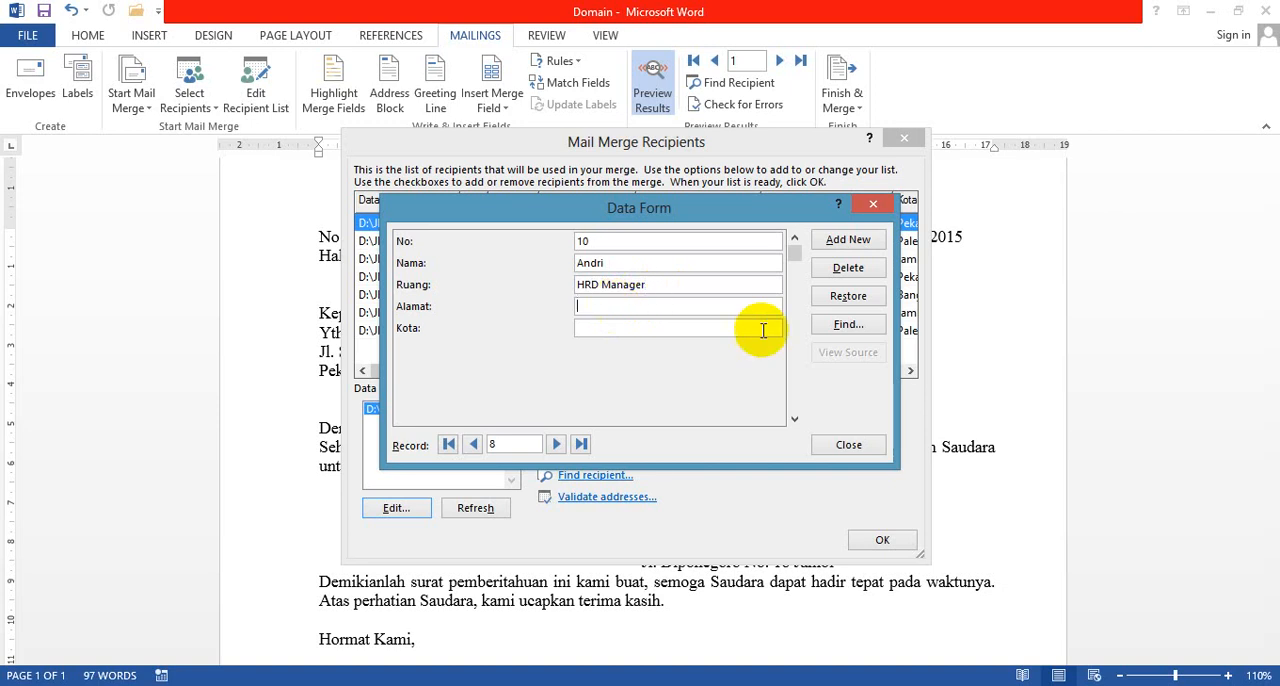
text(Jl)
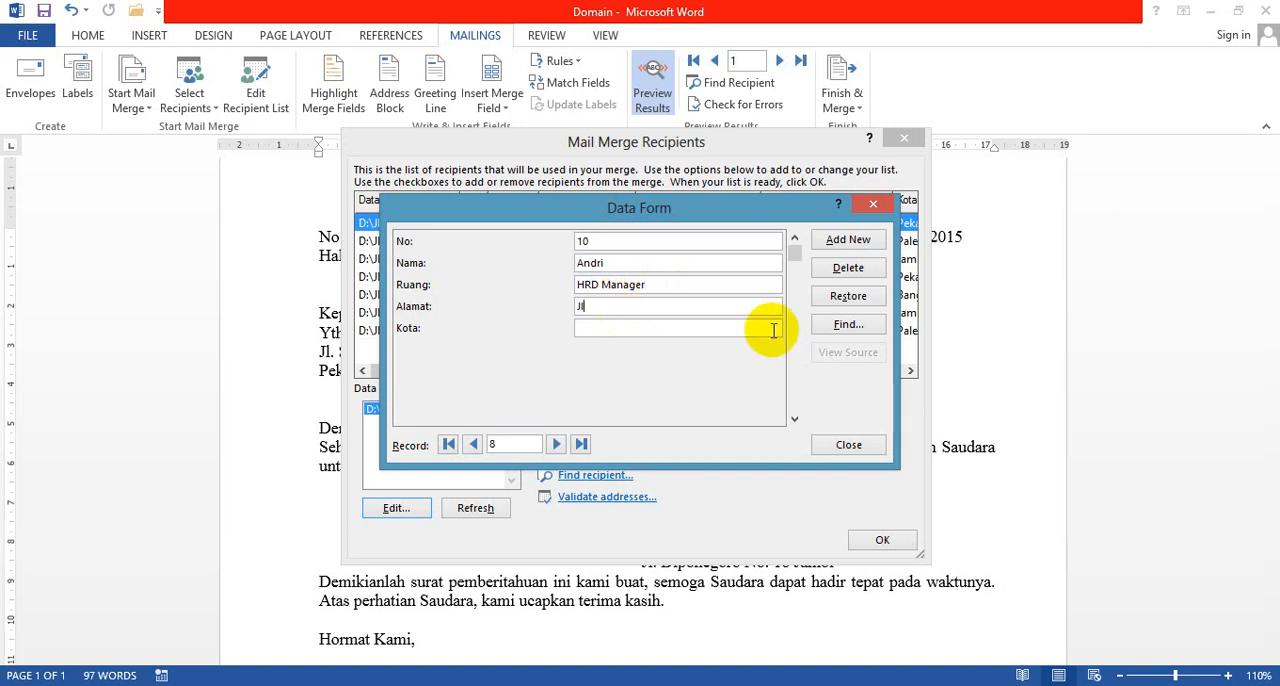
text(. Nangka No. 90 Pekanbaru)
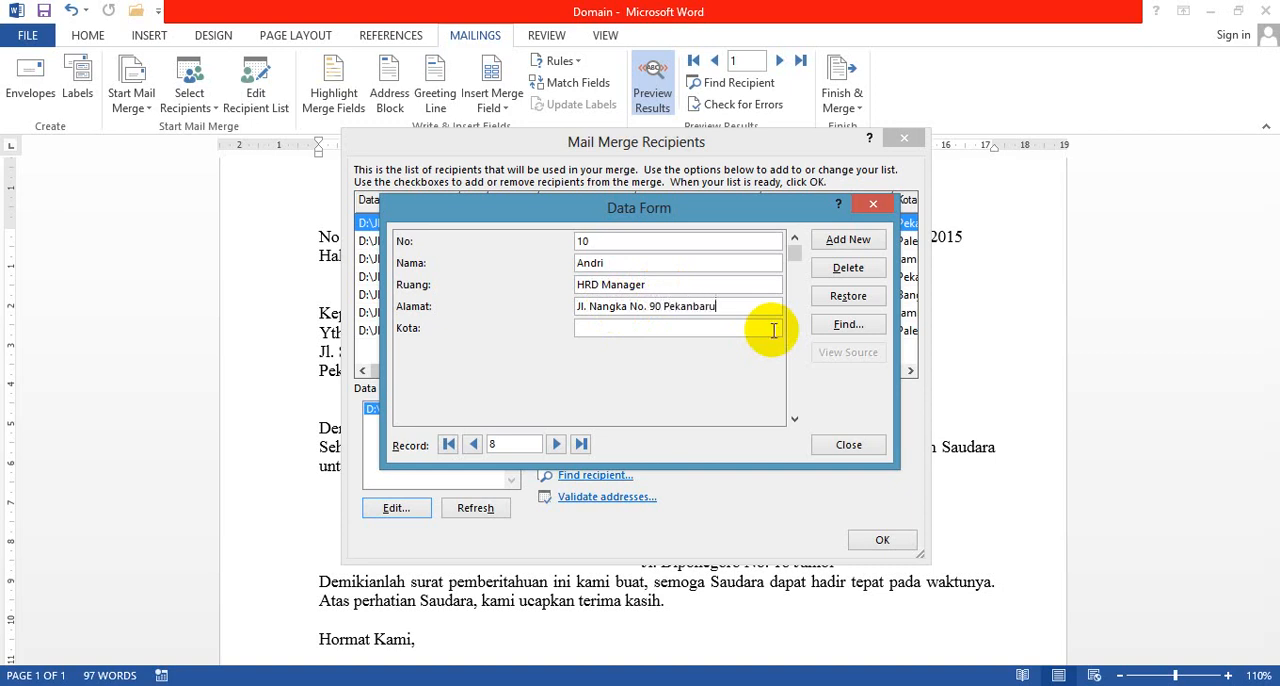
Step: Remove the city from the new record's Alamat field and enter it in the Kota field instead
drag(663, 307, 737, 307)
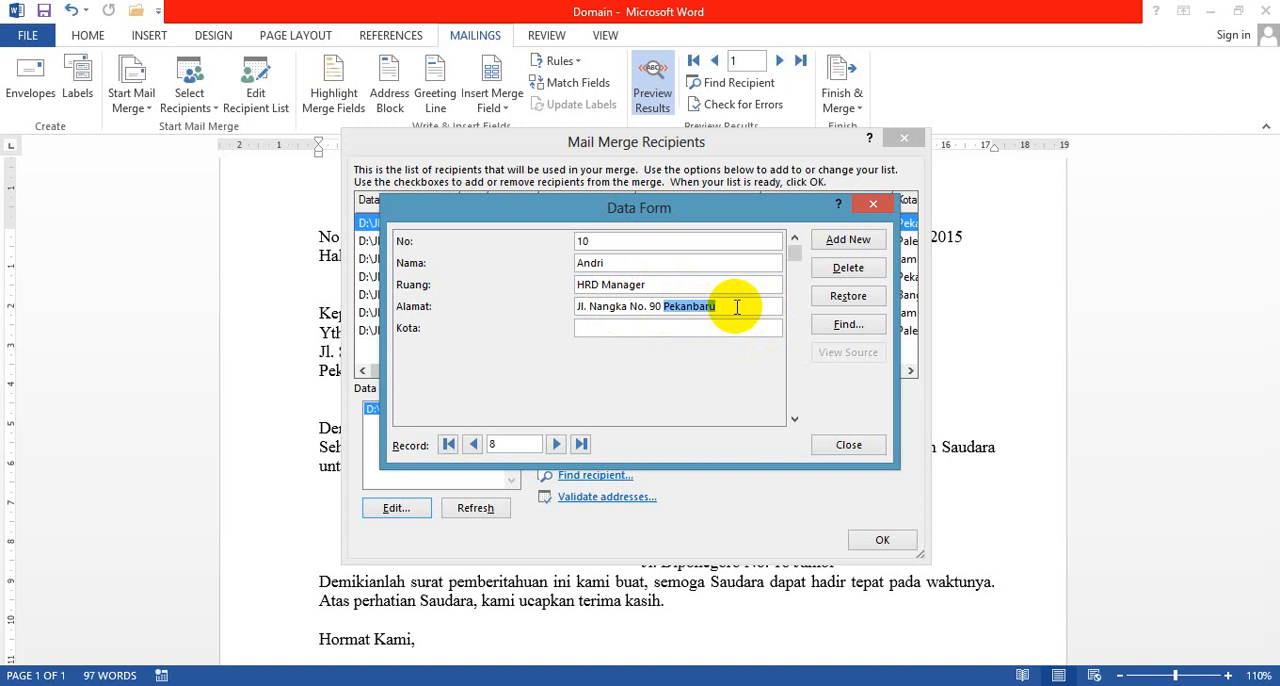
key(ctrl+x)
click(635, 328)
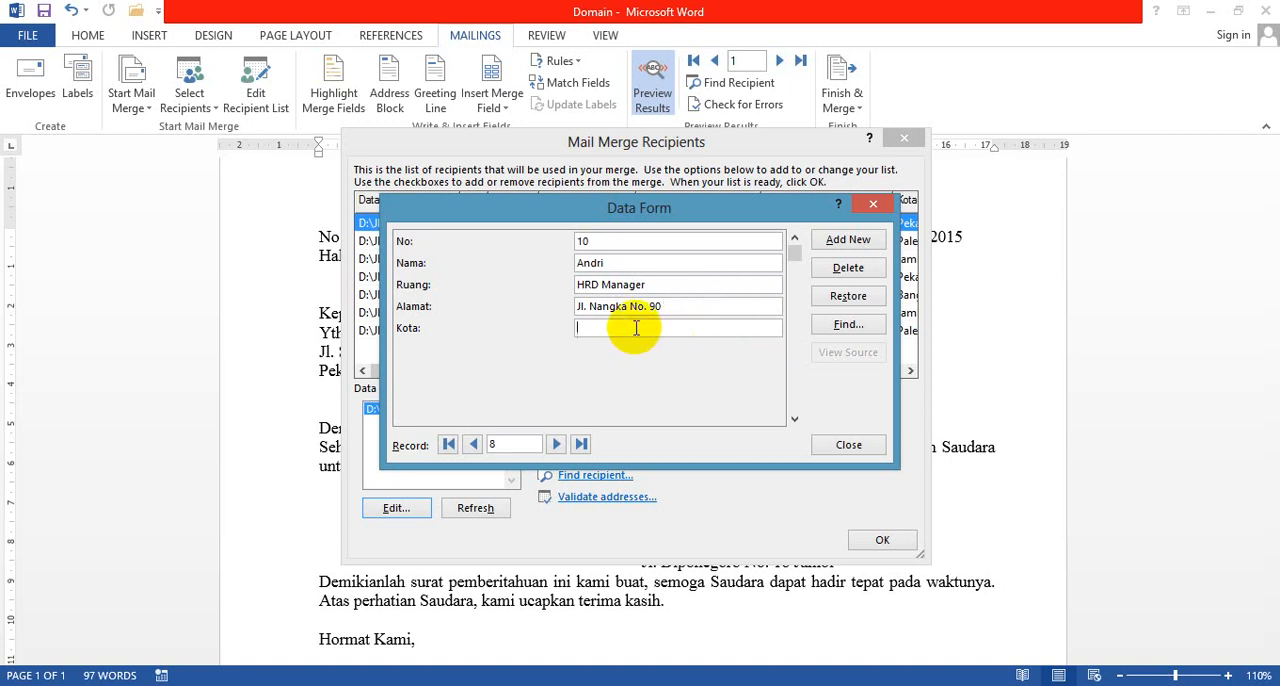
text(Pekanbaru)
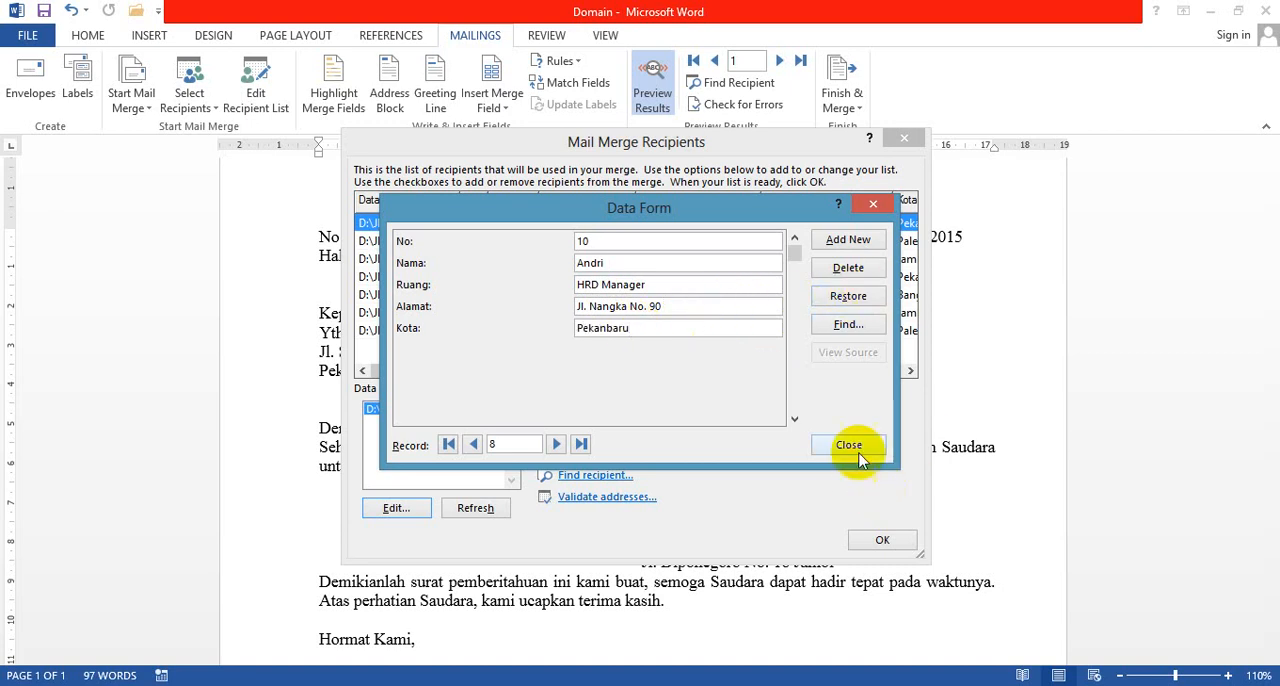
Step: Start another blank record to store the completed one, and check the previous record in the data form
click(850, 245)
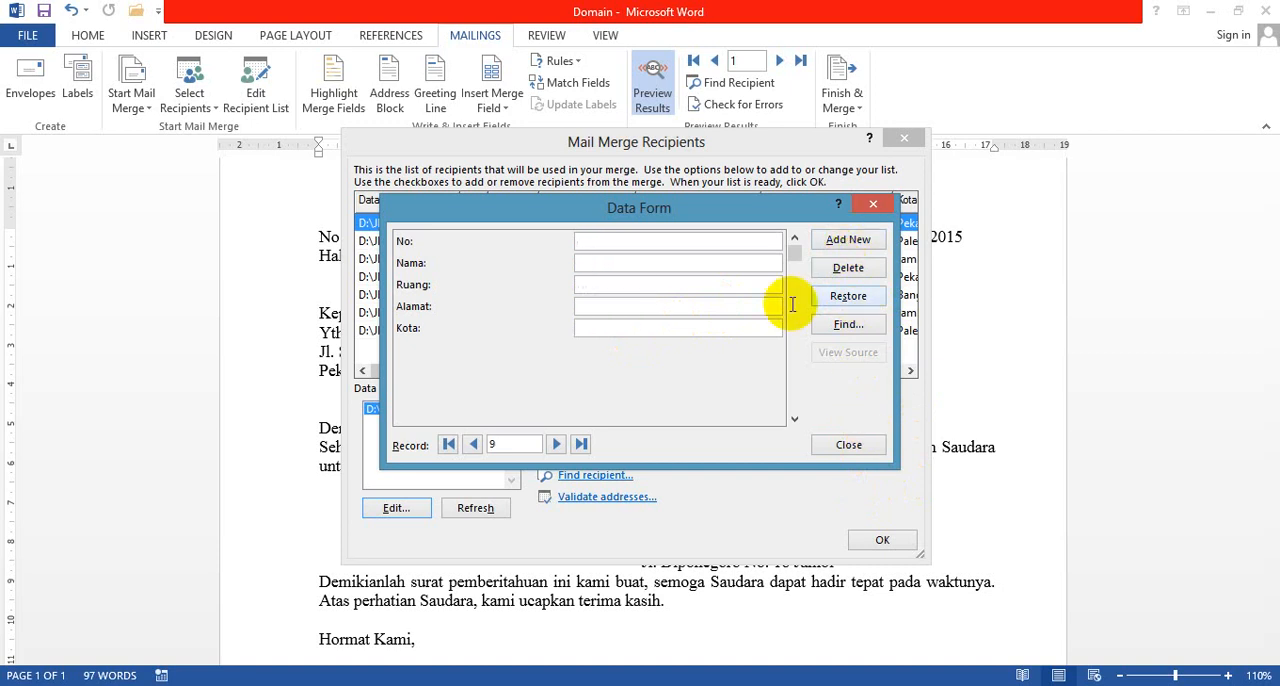
click(475, 445)
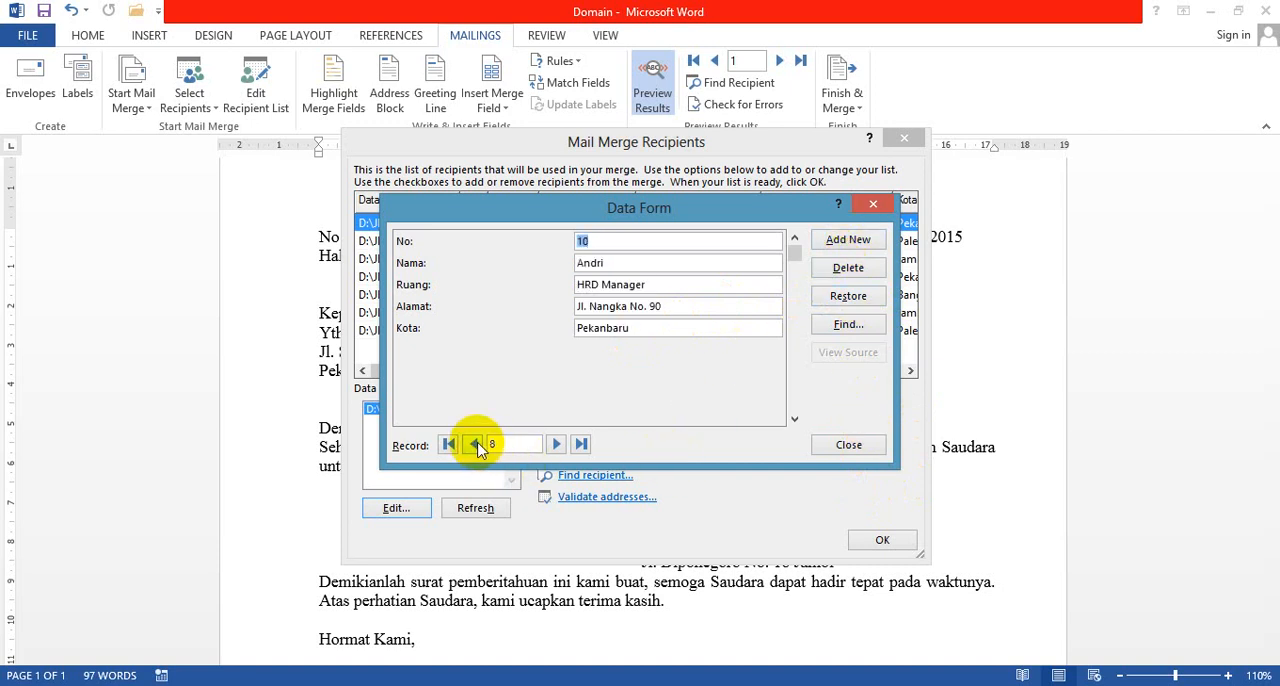
click(556, 445)
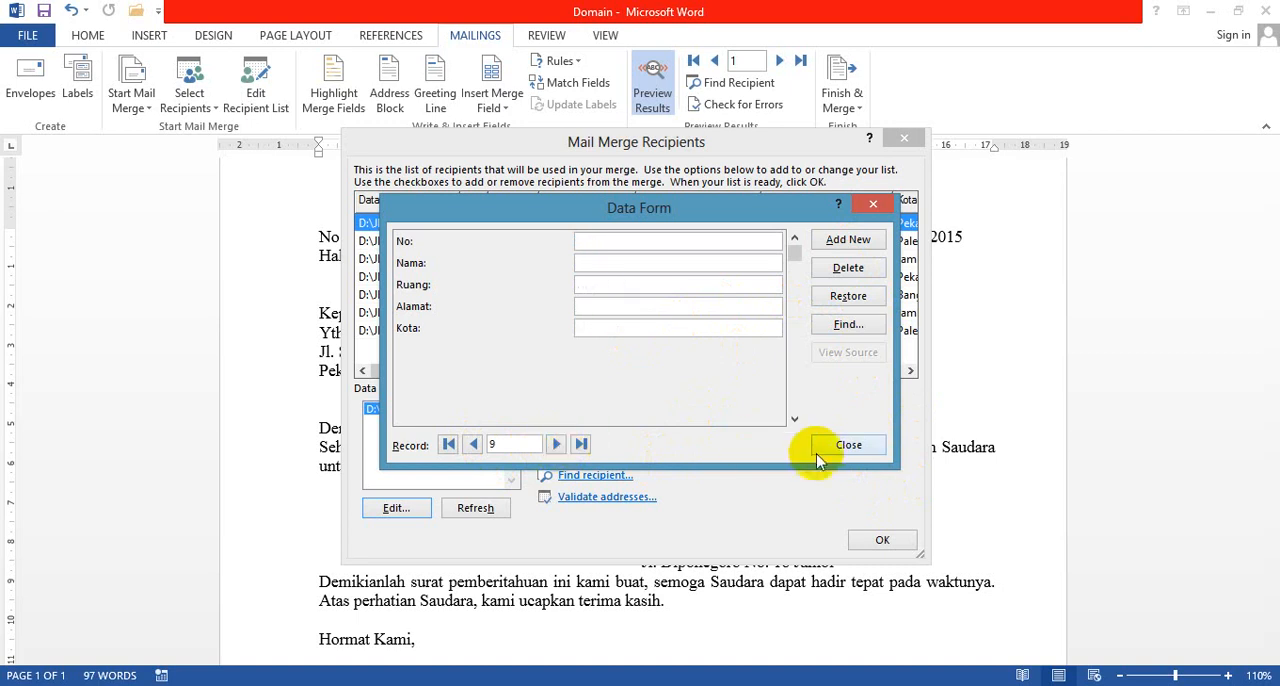
Step: Close the data form and the recipient list, and preview the last recipient's letter
click(846, 444)
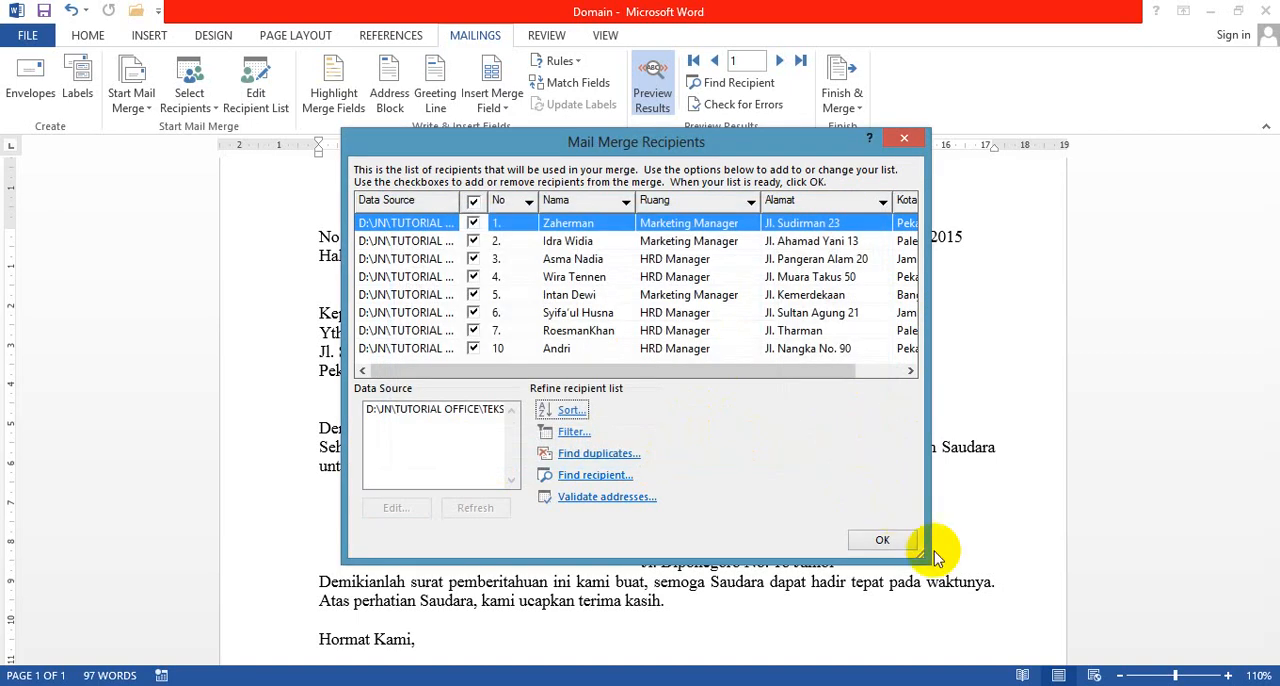
click(882, 540)
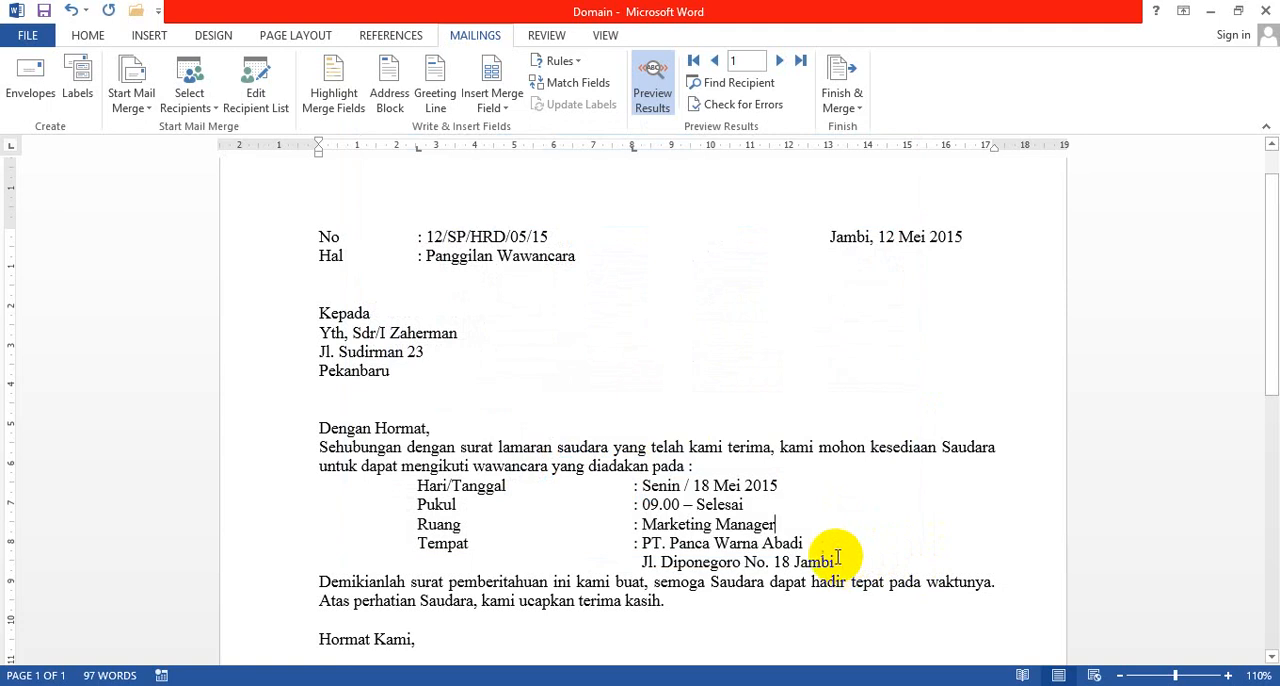
click(801, 60)
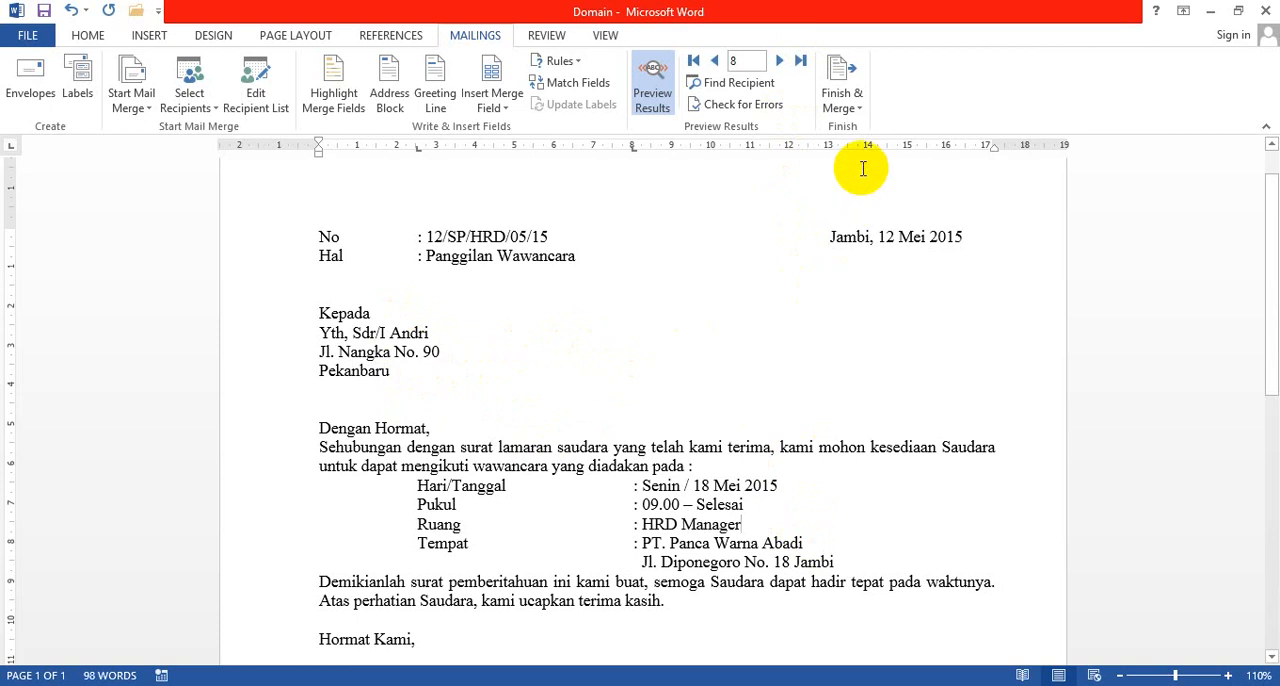
Step: Set up merging to the printer for records 1 to 5 and cancel without printing
click(853, 106)
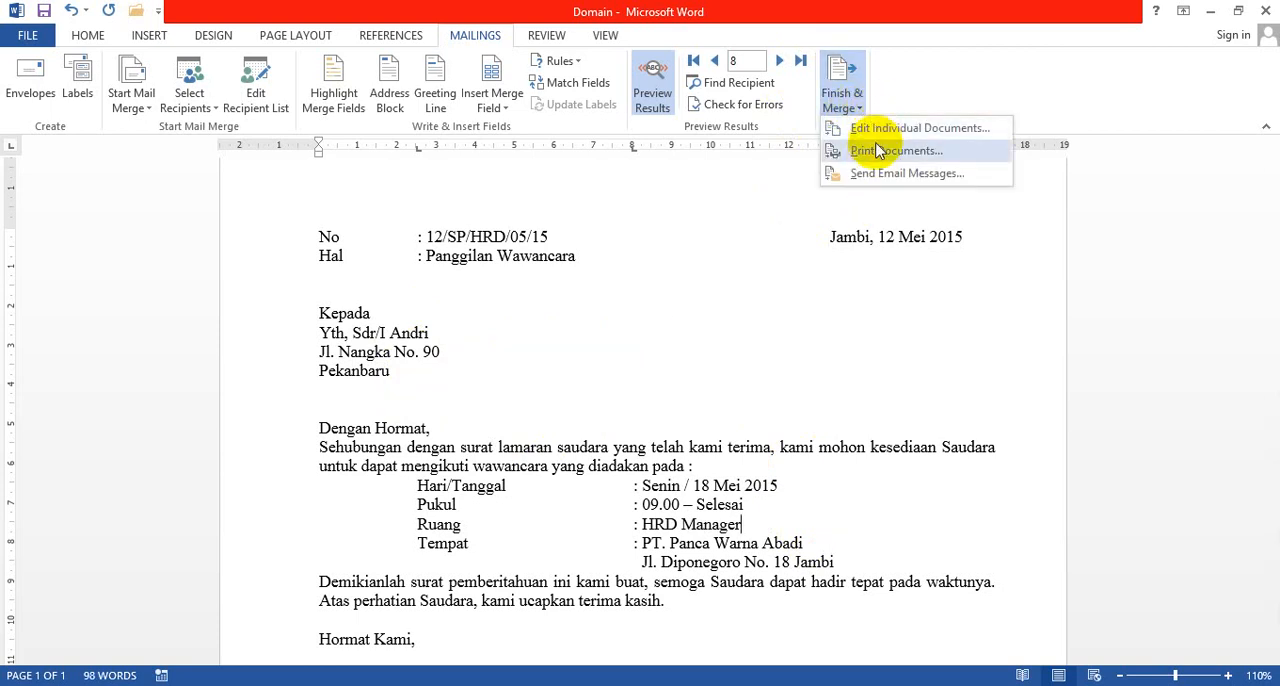
click(877, 153)
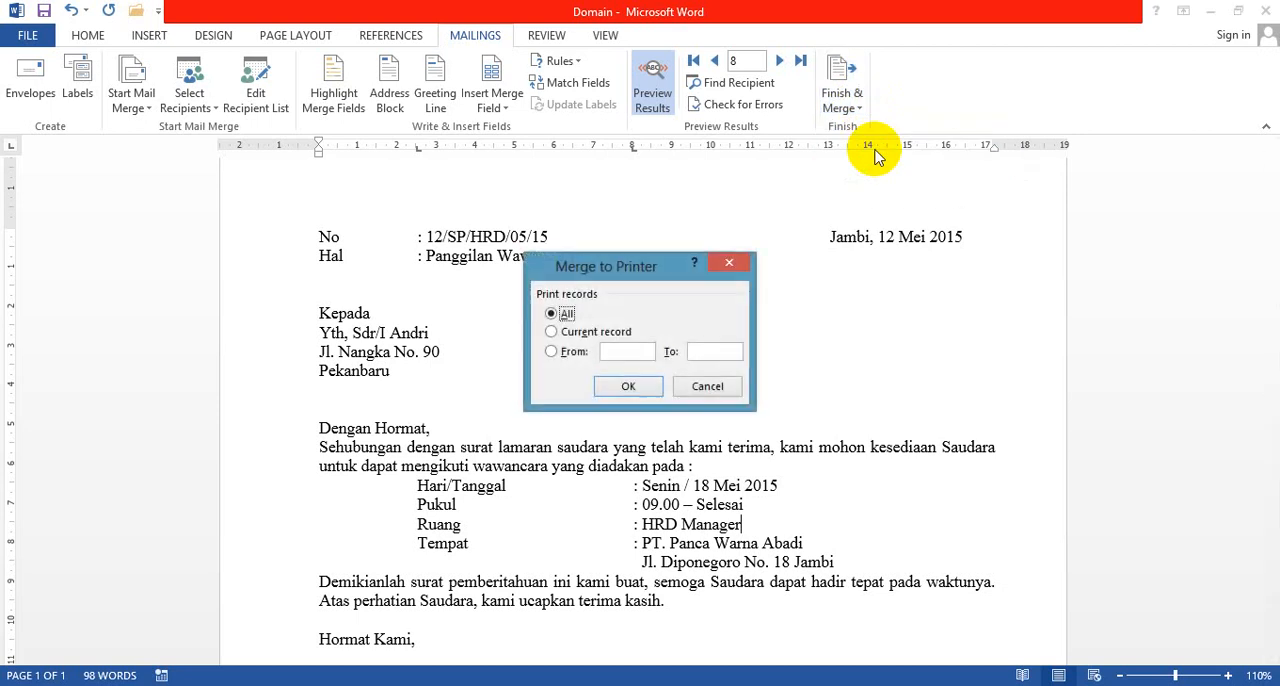
drag(606, 266, 854, 271)
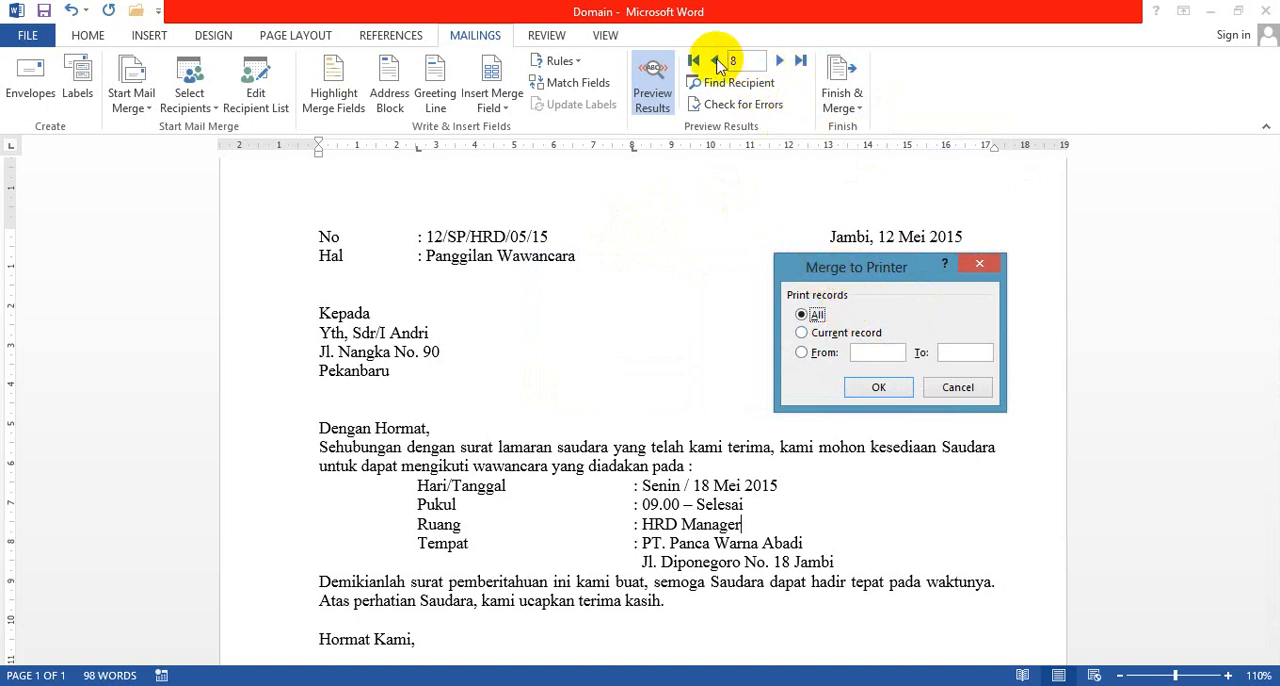
text(8)
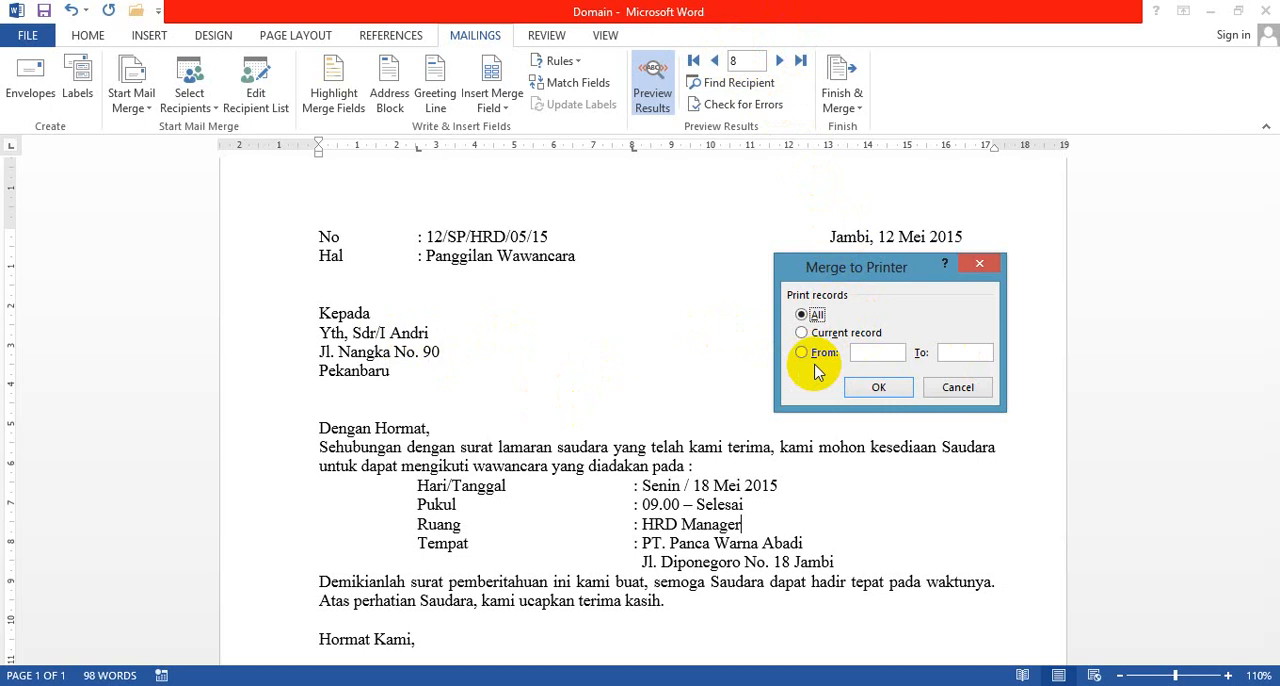
click(866, 354)
text(1)
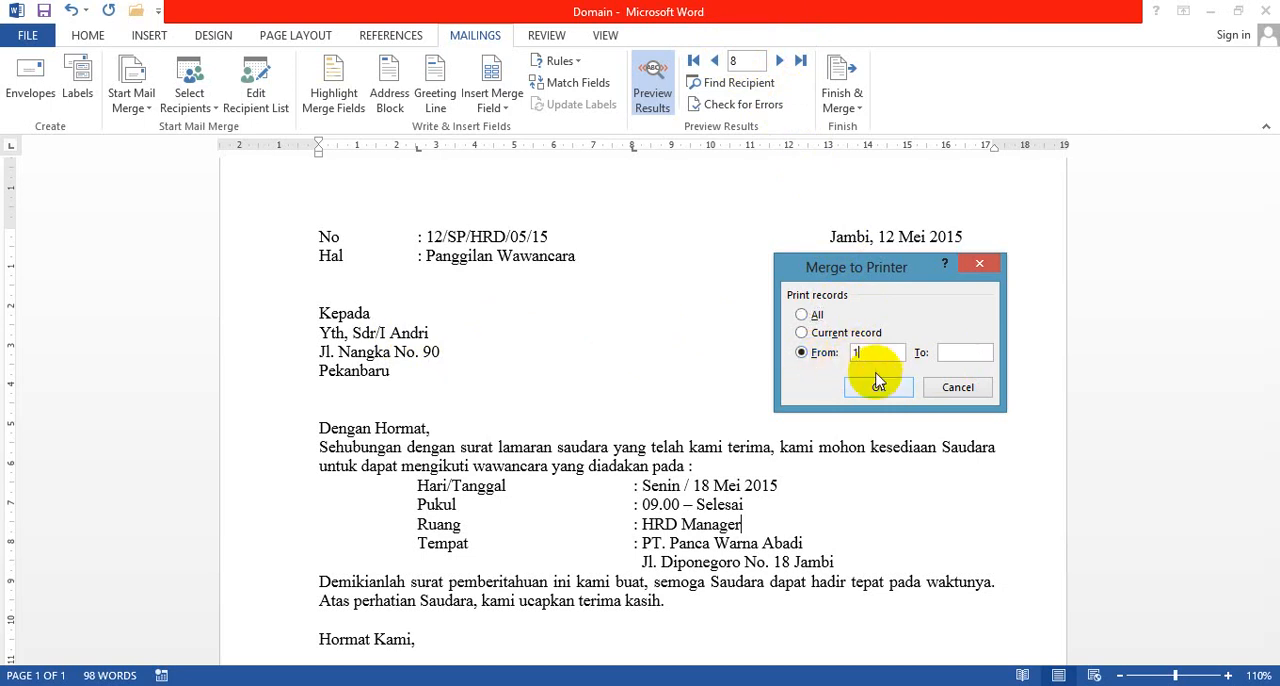
click(949, 353)
text(5)
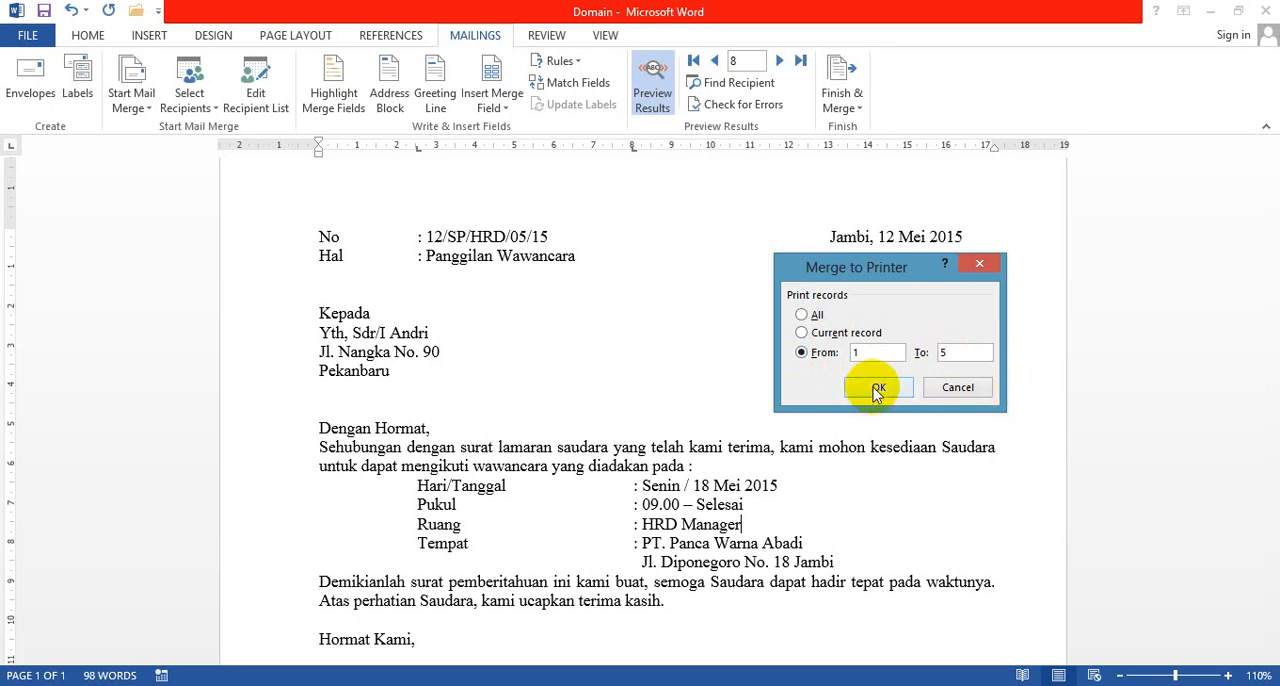
click(957, 390)
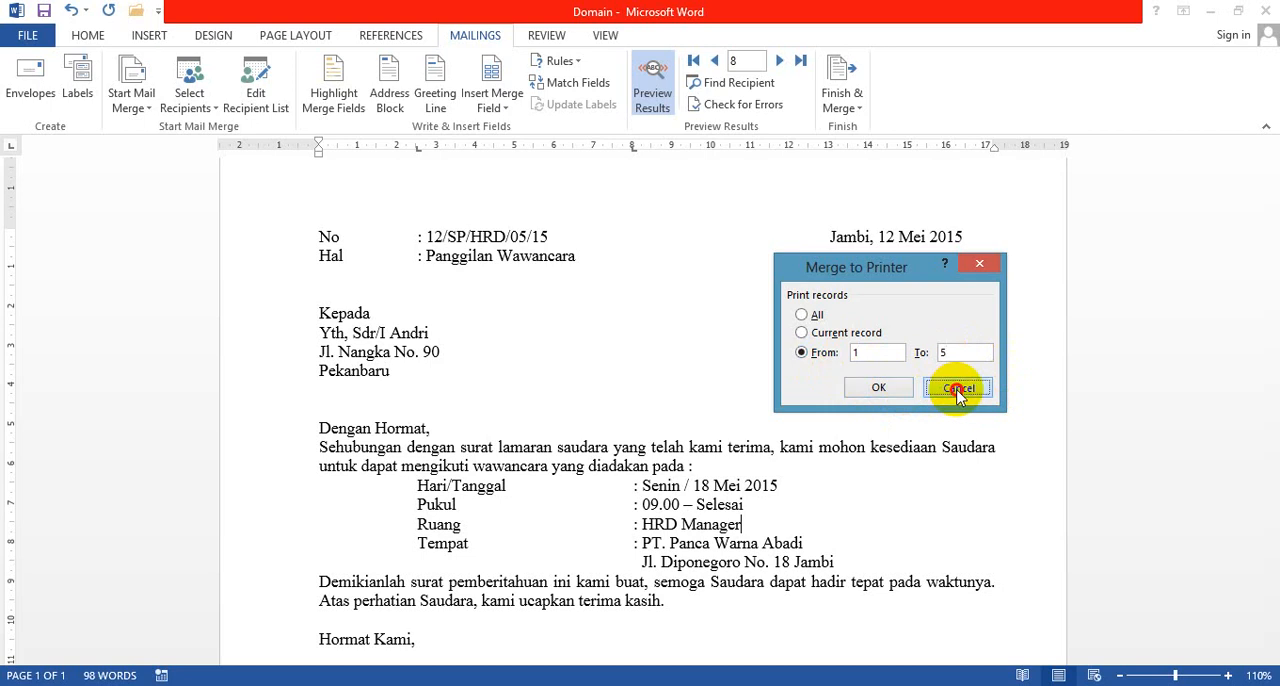